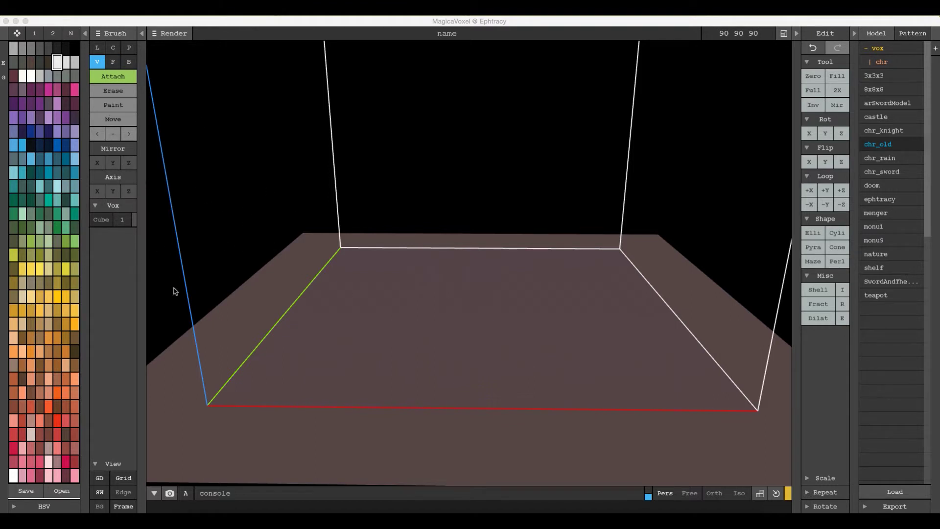
# - Draw a flat olive-green rectangular slab in the middle of the ground with the Box brush
pyautogui.scroll(3, 475, 319)
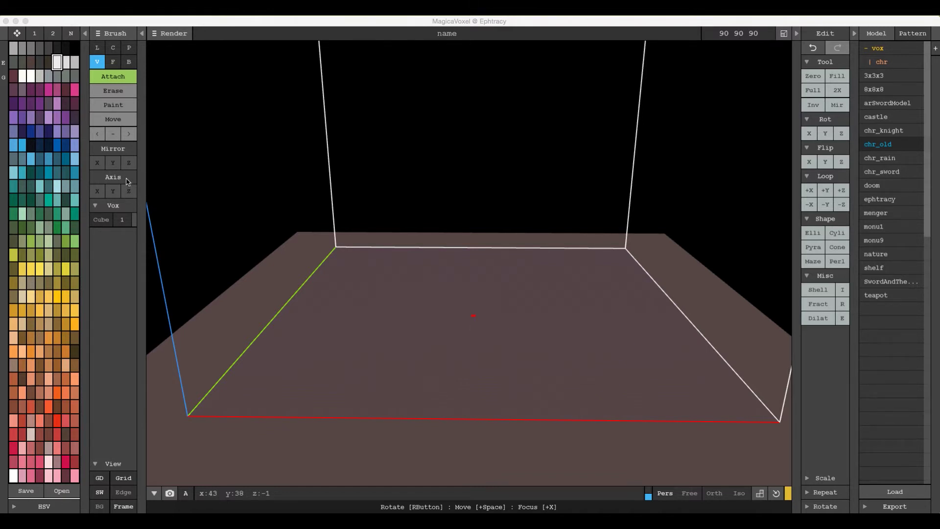
pyautogui.click(128, 61)
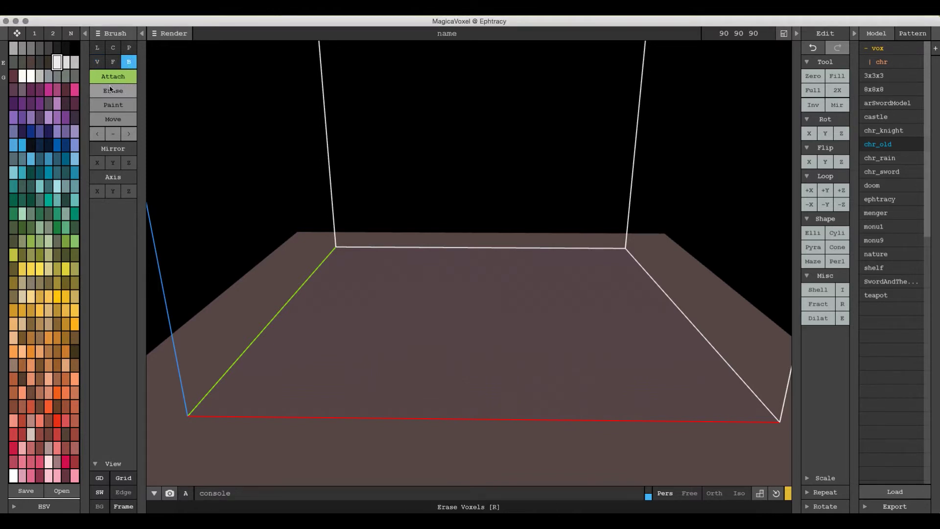
pyautogui.click(57, 172)
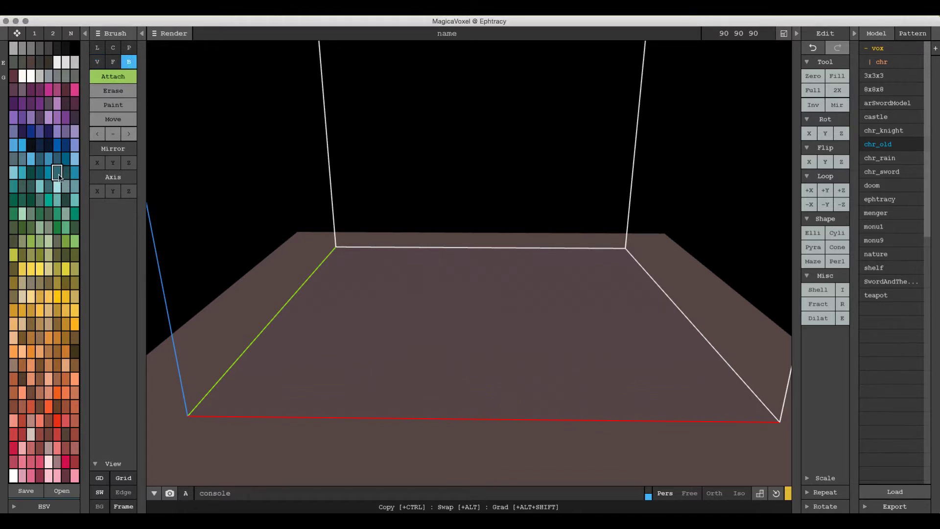
pyautogui.click(38, 254)
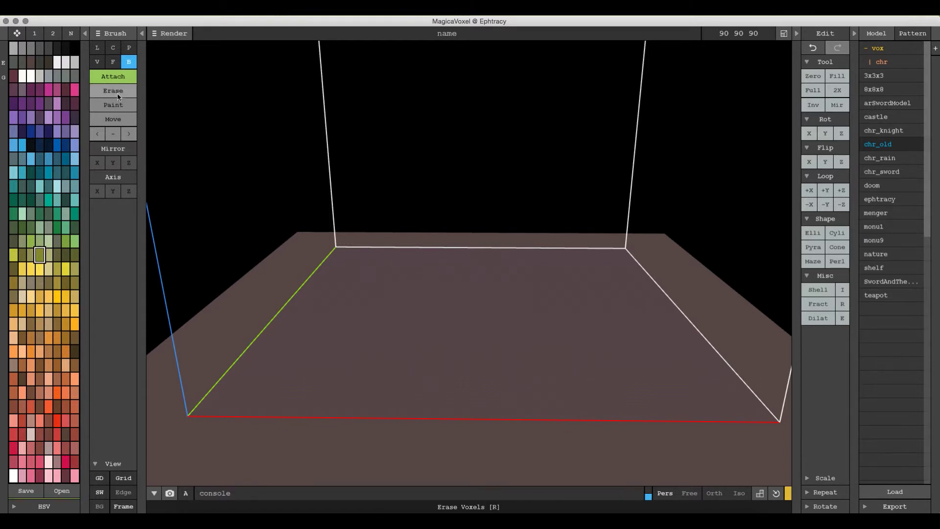
pyautogui.moveTo(372, 281)
pyautogui.mouseDown()
pyautogui.moveTo(464, 325)
pyautogui.moveTo(586, 354)
pyautogui.moveTo(596, 367)
pyautogui.moveTo(520, 383)
pyautogui.moveTo(611, 378)
pyautogui.mouseUp()
# - Extrude the slab's top face upward with the Face brush to form a tall solid block
pyautogui.click(113, 63)
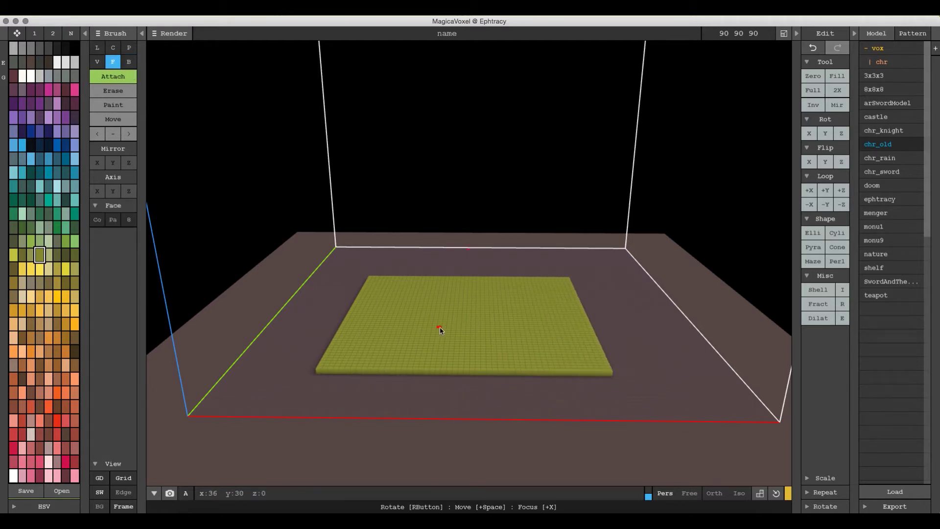
pyautogui.moveTo(441, 327); pyautogui.dragTo(441, 188)
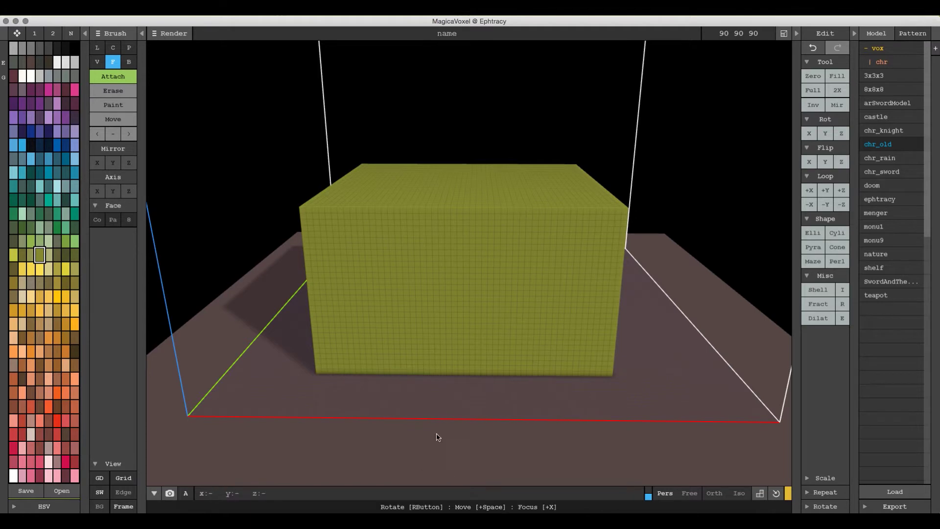
pyautogui.click(422, 419)
pyautogui.moveTo(424, 289); pyautogui.dragTo(424, 287, button='right')
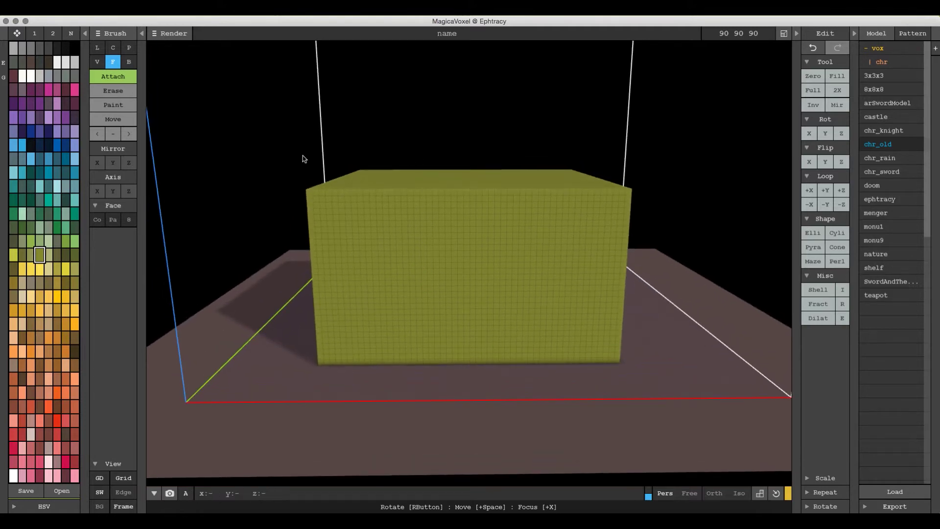
# - Erase a narrow upright recess near the upper corner of the block's end face with the Voxel brush and no whole-axis option
pyautogui.click(97, 191)
pyautogui.moveTo(444, 253); pyautogui.dragTo(447, 255, button='right')
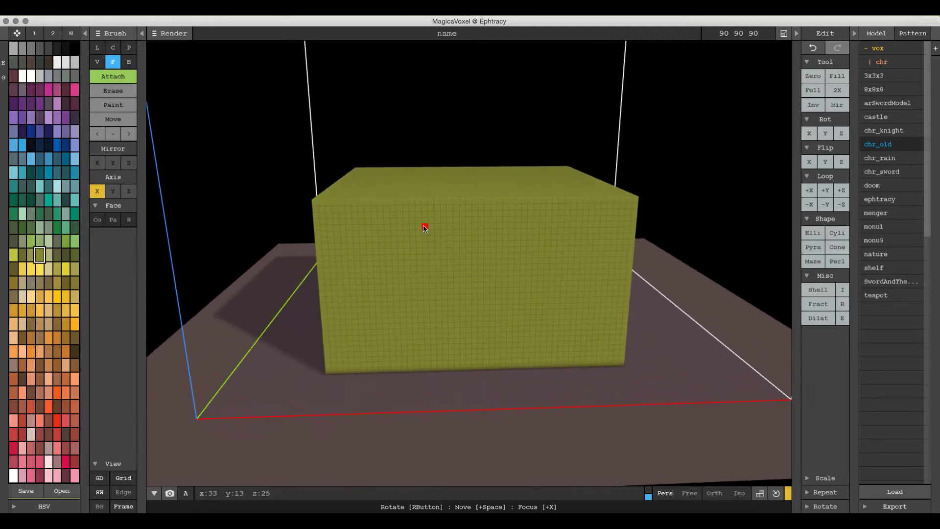
pyautogui.click(97, 61)
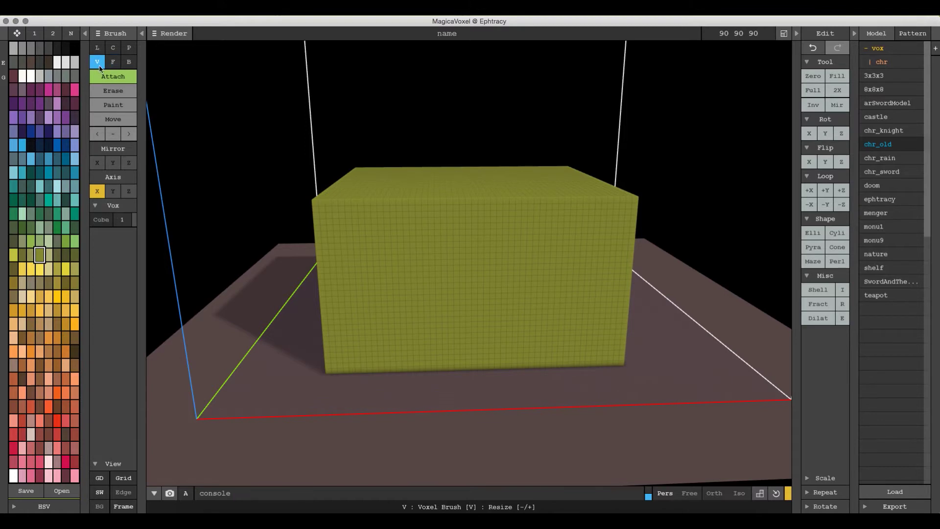
pyautogui.click(112, 94)
pyautogui.click(97, 191)
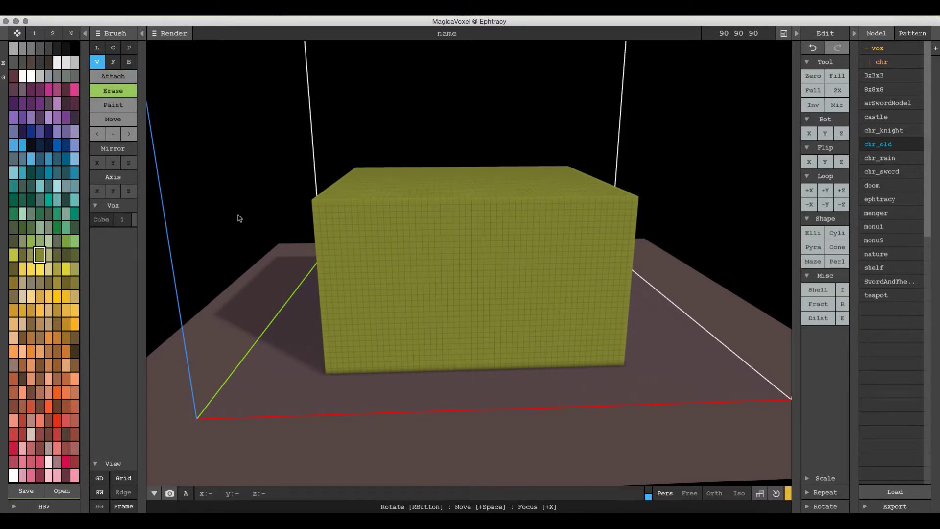
pyautogui.moveTo(296, 221); pyautogui.dragTo(296, 217, button='right')
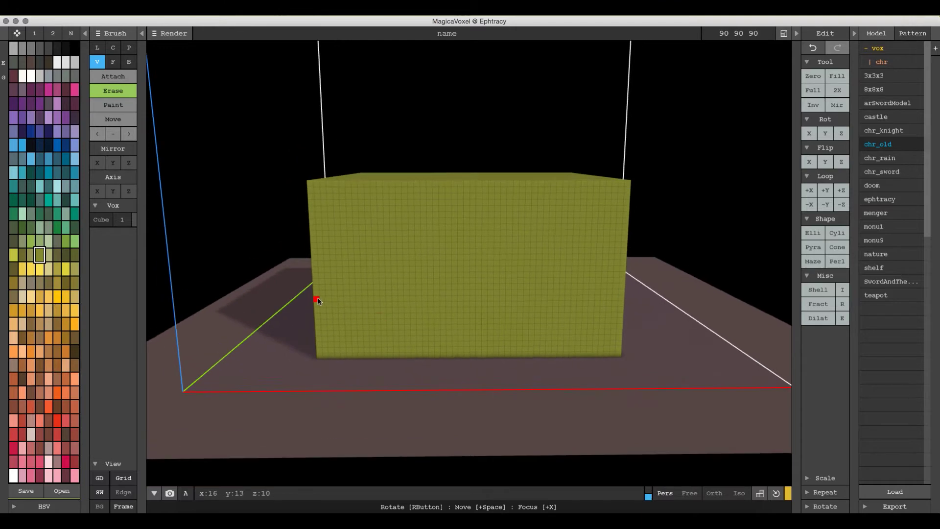
pyautogui.moveTo(318, 301); pyautogui.dragTo(242, 401, button='right')
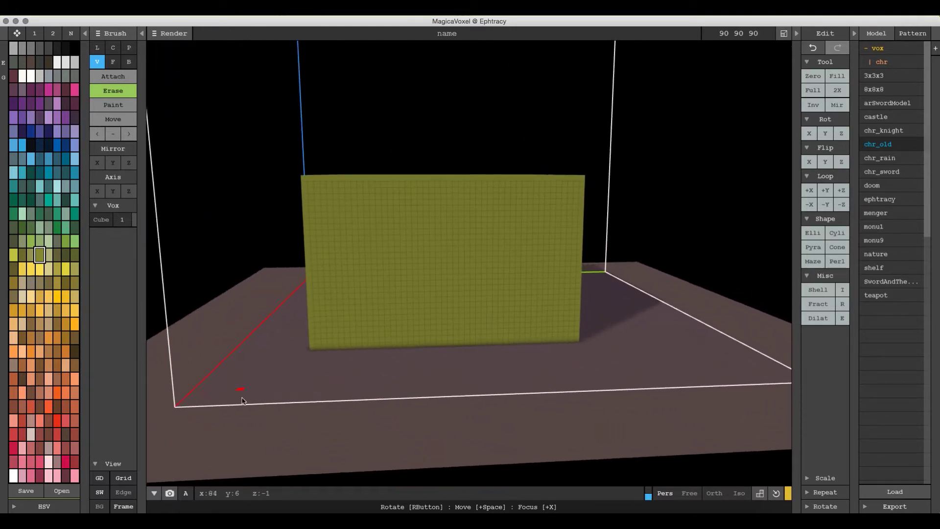
pyautogui.scroll(3, 336, 290)
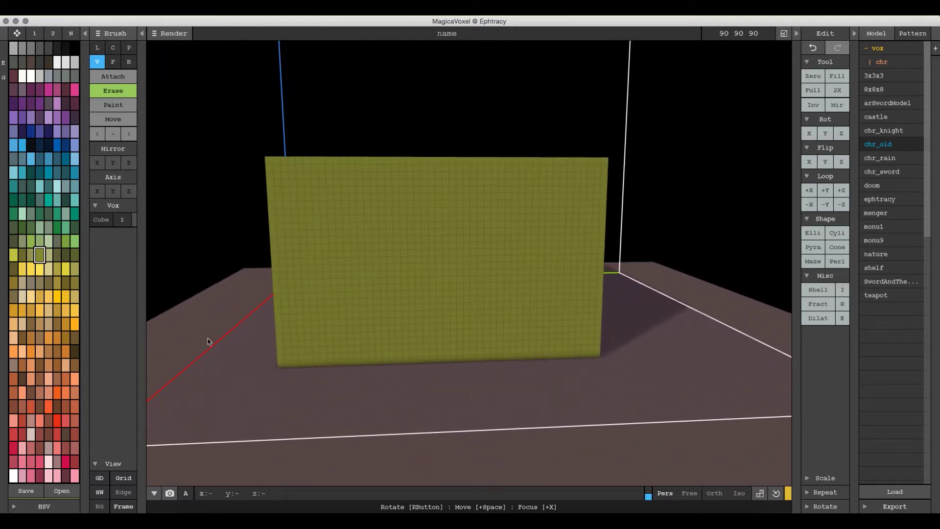
pyautogui.moveTo(308, 197)
pyautogui.mouseDown()
pyautogui.moveTo(289, 195)
pyautogui.moveTo(291, 253)
pyautogui.moveTo(310, 252)
pyautogui.moveTo(315, 216)
pyautogui.moveTo(310, 201)
pyautogui.moveTo(287, 207)
pyautogui.moveTo(304, 245)
pyautogui.moveTo(306, 209)
pyautogui.moveTo(296, 215)
pyautogui.moveTo(300, 231)
pyautogui.moveTo(305, 206)
pyautogui.moveTo(297, 207)
pyautogui.moveTo(304, 244)
pyautogui.moveTo(307, 215)
pyautogui.mouseUp()
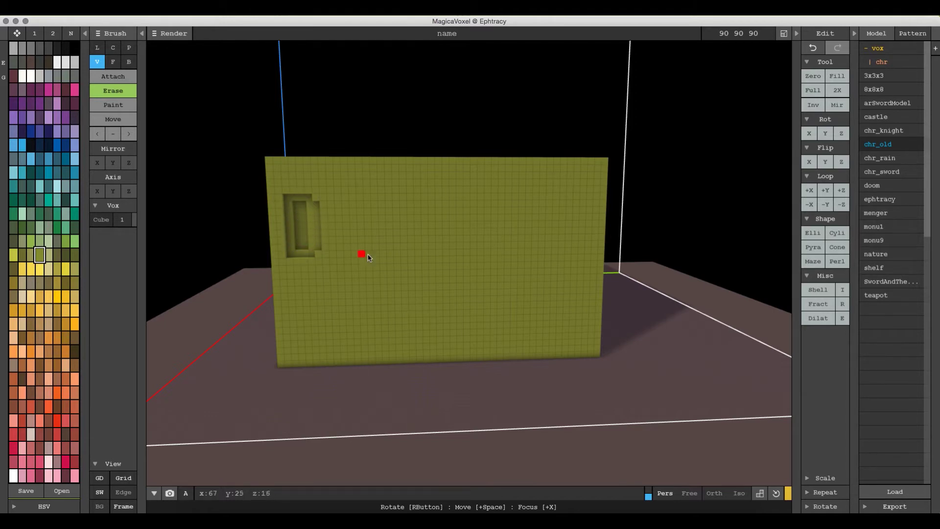
# - Paint a purple upright rectangle on the end face beside the erased recess
pyautogui.click(113, 104)
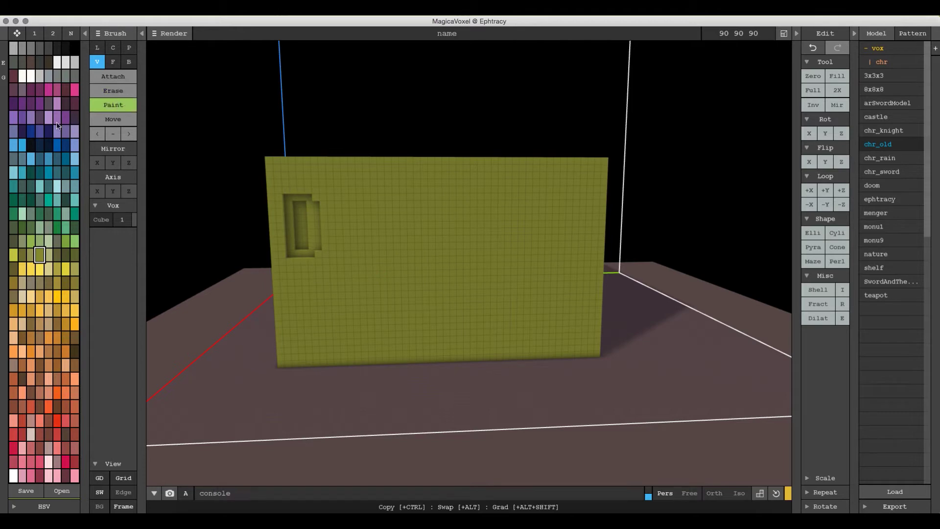
pyautogui.click(57, 118)
pyautogui.moveTo(338, 199)
pyautogui.mouseDown()
pyautogui.moveTo(346, 199)
pyautogui.moveTo(346, 242)
pyautogui.moveTo(357, 256)
pyautogui.moveTo(359, 197)
pyautogui.moveTo(342, 199)
pyautogui.moveTo(341, 251)
pyautogui.moveTo(359, 236)
pyautogui.moveTo(354, 203)
pyautogui.moveTo(344, 204)
pyautogui.moveTo(348, 234)
pyautogui.mouseUp()
pyautogui.moveTo(346, 233)
pyautogui.mouseDown(button='right')
pyautogui.moveTo(518, 244)
pyautogui.moveTo(335, 242)
pyautogui.mouseUp(button='right')
# - Paint a second purple rectangle beside the first one with the whole X axis option enabled
pyautogui.click(97, 191)
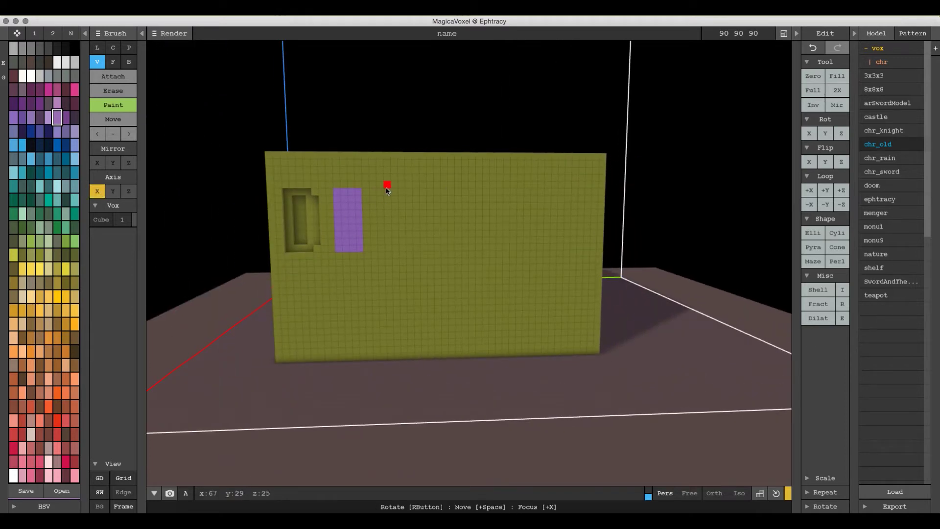
pyautogui.moveTo(376, 194)
pyautogui.mouseDown()
pyautogui.moveTo(381, 246)
pyautogui.moveTo(373, 246)
pyautogui.moveTo(376, 226)
pyautogui.moveTo(388, 273)
pyautogui.moveTo(384, 253)
pyautogui.mouseUp()
pyautogui.press('super+z')
pyautogui.moveTo(375, 192)
pyautogui.mouseDown()
pyautogui.moveTo(374, 242)
pyautogui.moveTo(382, 249)
pyautogui.moveTo(393, 243)
pyautogui.moveTo(393, 199)
pyautogui.moveTo(384, 191)
pyautogui.moveTo(382, 236)
pyautogui.moveTo(385, 194)
pyautogui.mouseUp()
# - Erase a narrow upright slot through the entire block along the X axis, beside the two purple rectangles
pyautogui.press('e')
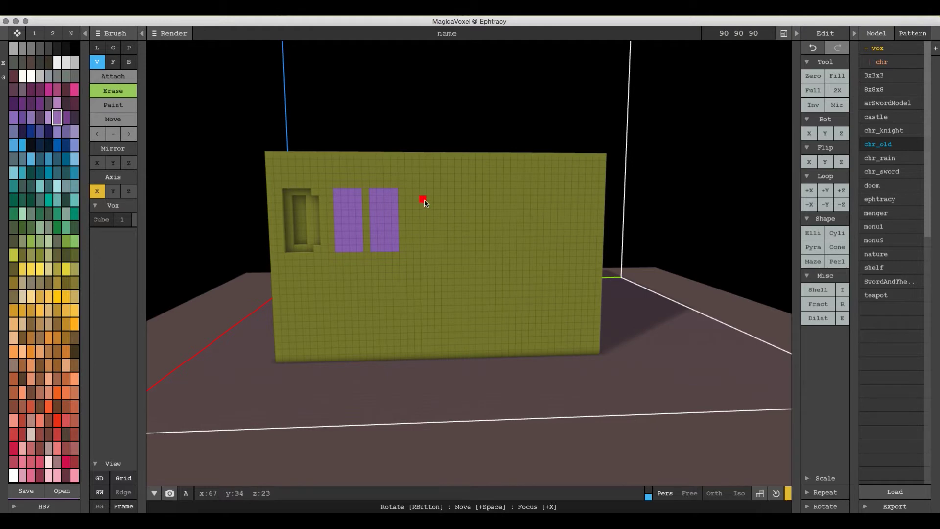
pyautogui.moveTo(411, 203)
pyautogui.mouseDown()
pyautogui.moveTo(409, 233)
pyautogui.moveTo(409, 196)
pyautogui.moveTo(409, 250)
pyautogui.moveTo(425, 251)
pyautogui.moveTo(417, 253)
pyautogui.moveTo(423, 194)
pyautogui.moveTo(419, 241)
pyautogui.mouseUp()
pyautogui.hotkey('ctrl', 'z')
pyautogui.moveTo(419, 241); pyautogui.dragTo(419, 237, button='right')
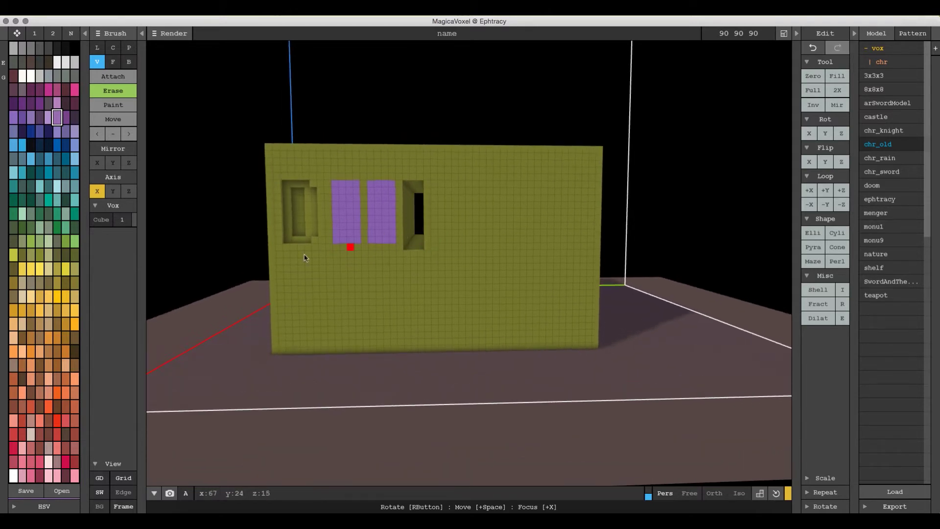
pyautogui.moveTo(304, 257); pyautogui.dragTo(367, 257, button='right')
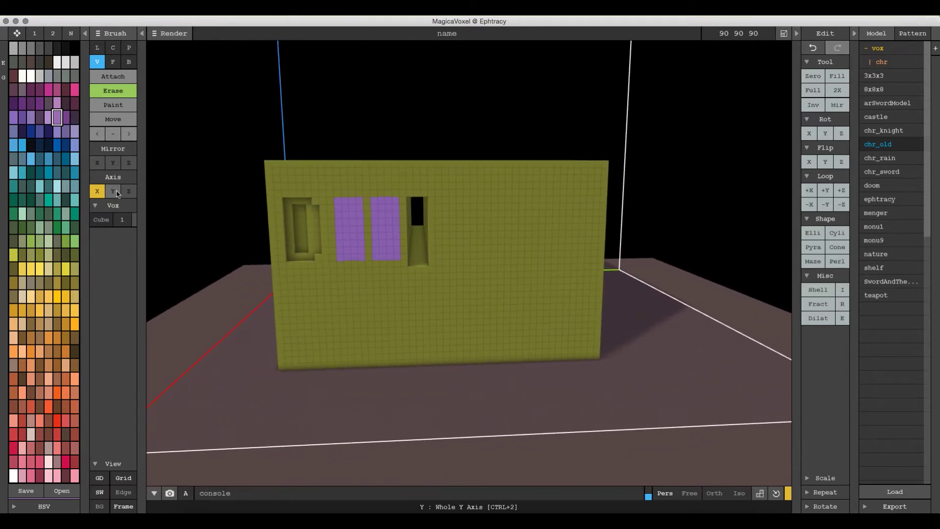
# - Erase a stepped groove across the block's top along the whole Y axis, near the painted end face
pyautogui.click(118, 194)
pyautogui.moveTo(328, 228); pyautogui.dragTo(337, 270, button='right')
pyautogui.moveTo(426, 218); pyautogui.dragTo(345, 215, button='right')
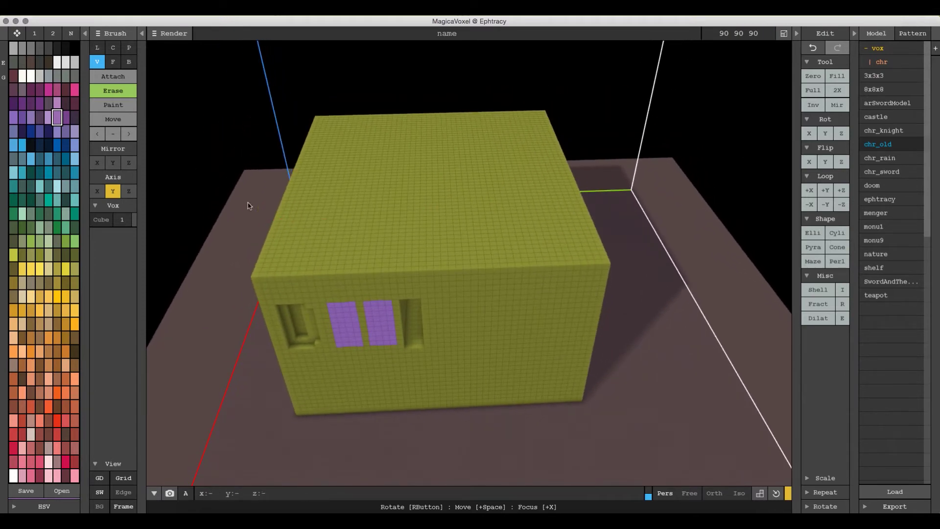
pyautogui.click(287, 212)
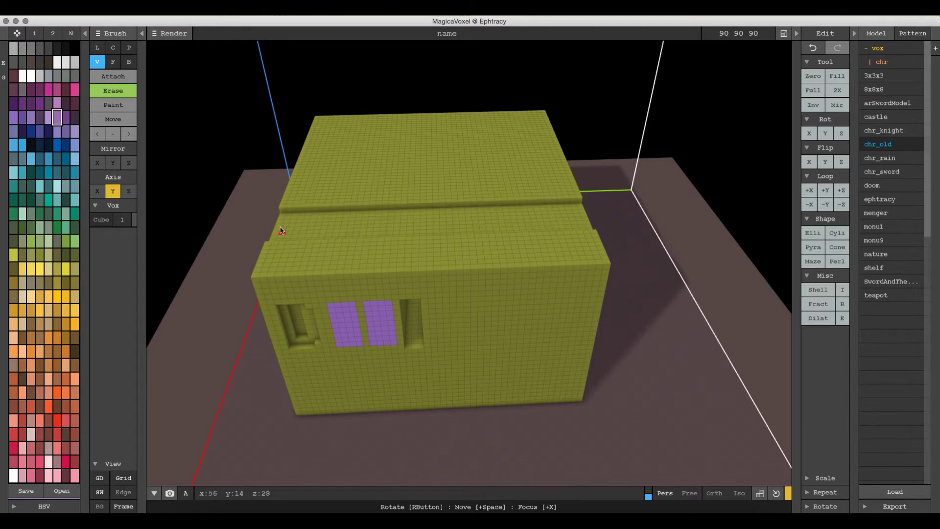
pyautogui.click(280, 223)
pyautogui.click(284, 239)
pyautogui.moveTo(284, 239)
pyautogui.mouseDown(button='right')
pyautogui.moveTo(360, 230)
pyautogui.moveTo(523, 239)
pyautogui.moveTo(444, 251)
pyautogui.moveTo(328, 212)
pyautogui.mouseUp(button='right')
pyautogui.click(537, 249)
pyautogui.click(547, 251)
# - Erase a second, wider groove across the other half of the block's top, narrowing it in steps with each layer
pyautogui.moveTo(318, 219); pyautogui.dragTo(443, 219)
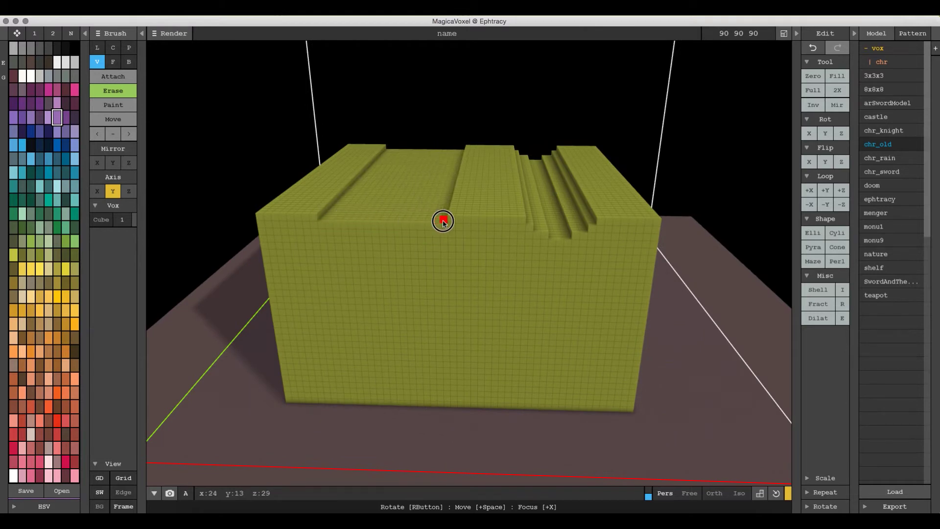
pyautogui.moveTo(336, 218); pyautogui.dragTo(412, 225)
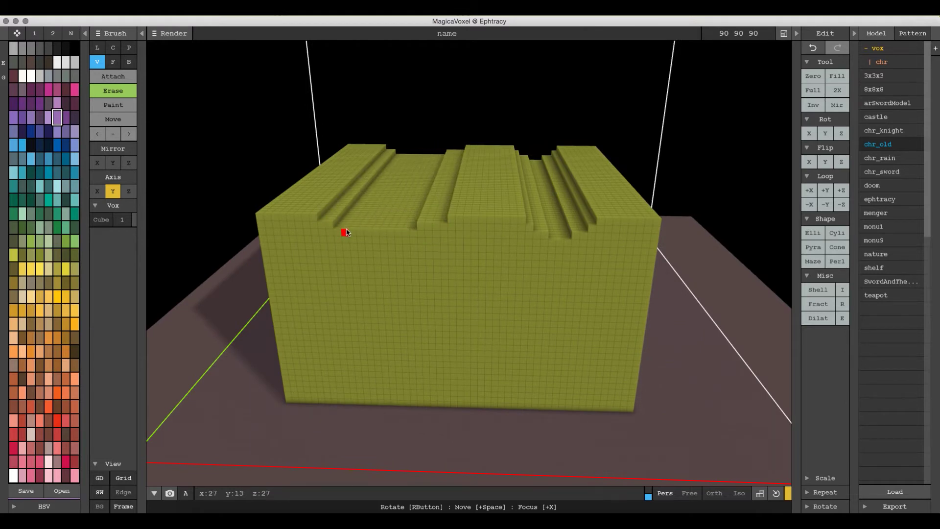
pyautogui.moveTo(346, 232)
pyautogui.mouseDown()
pyautogui.moveTo(390, 231)
pyautogui.moveTo(383, 237)
pyautogui.mouseUp()
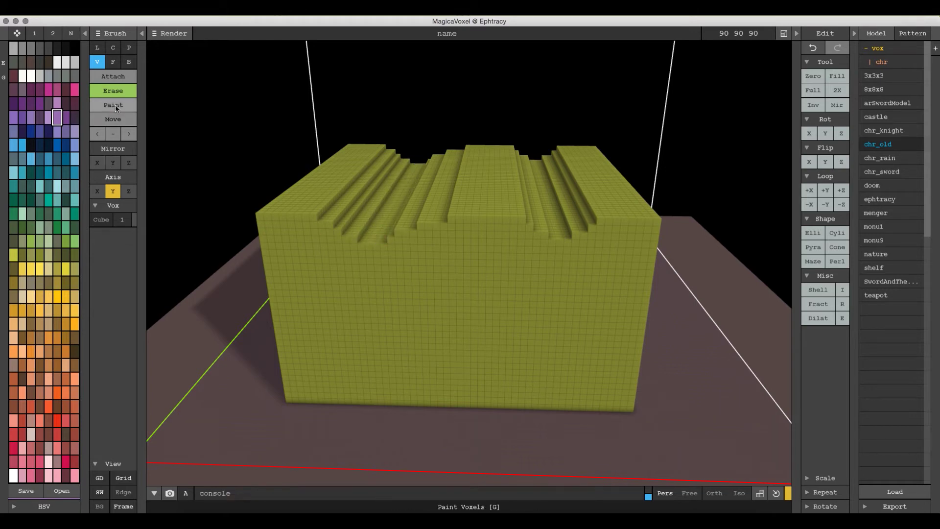
# - Switch the Voxel brush to attaching, try adding a purple row along the Y axis at the wide groove, and undo it
pyautogui.click(111, 77)
pyautogui.moveTo(365, 263)
pyautogui.mouseDown(button='right')
pyautogui.moveTo(378, 243)
pyautogui.moveTo(374, 267)
pyautogui.moveTo(325, 267)
pyautogui.moveTo(398, 264)
pyautogui.mouseUp(button='right')
pyautogui.click(377, 240)
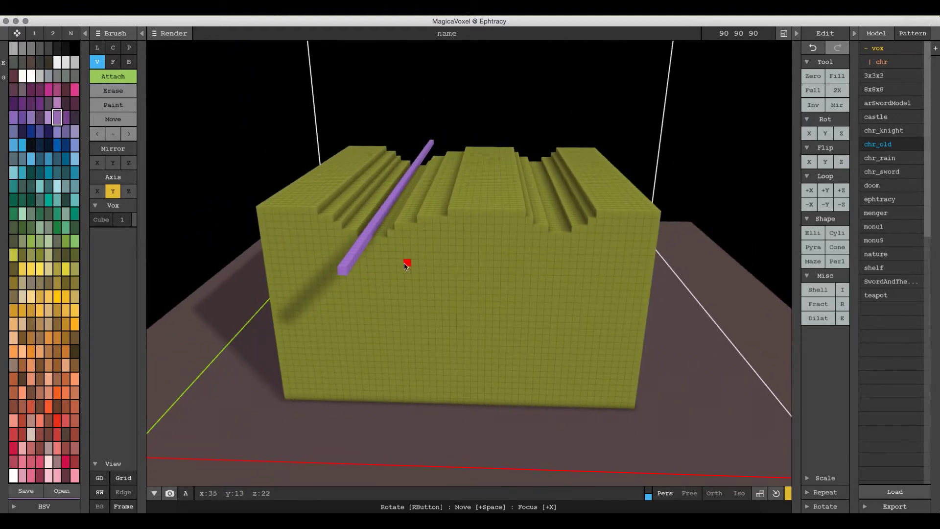
pyautogui.hotkey('ctrl', 'z')
# - Attach four spaced purple columns spanning the whole Z axis along the base of the end face, near its plain corner
pyautogui.click(130, 191)
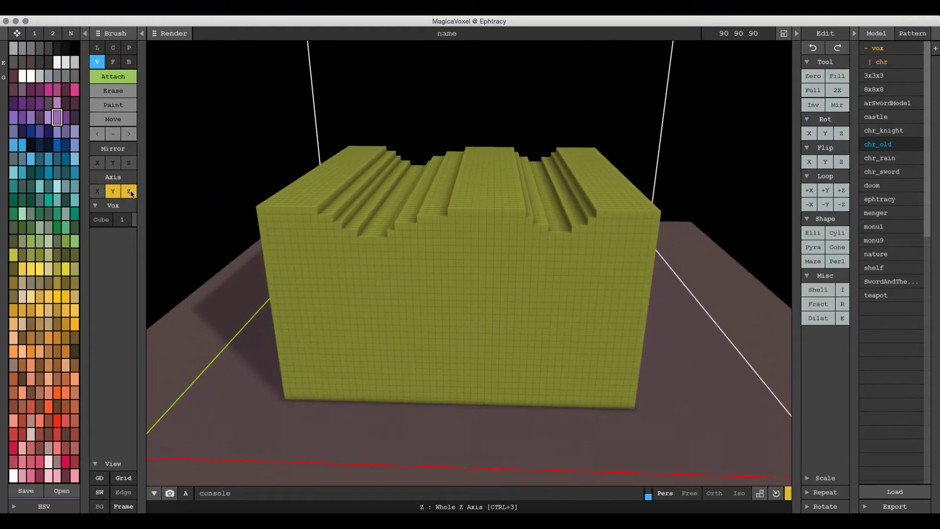
pyautogui.moveTo(539, 306); pyautogui.dragTo(439, 293, button='right')
pyautogui.click(114, 192)
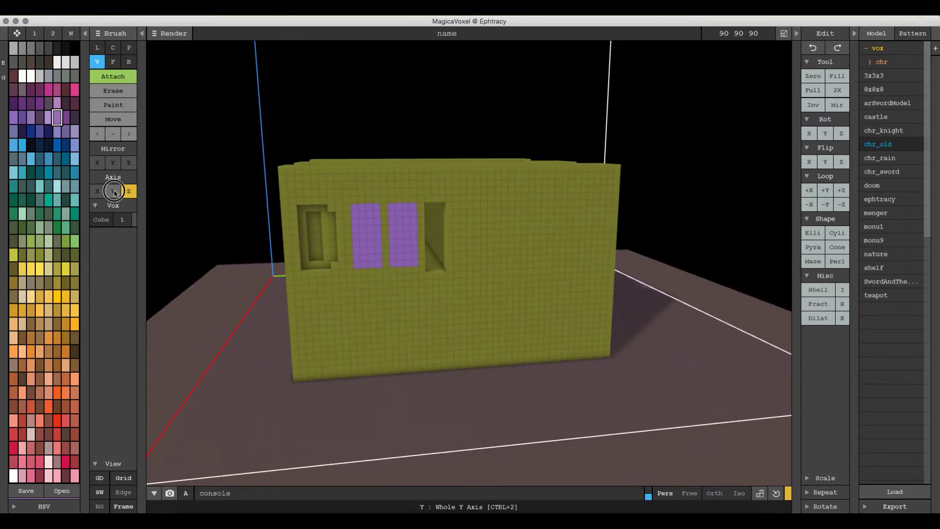
pyautogui.click(603, 355)
pyautogui.click(584, 359)
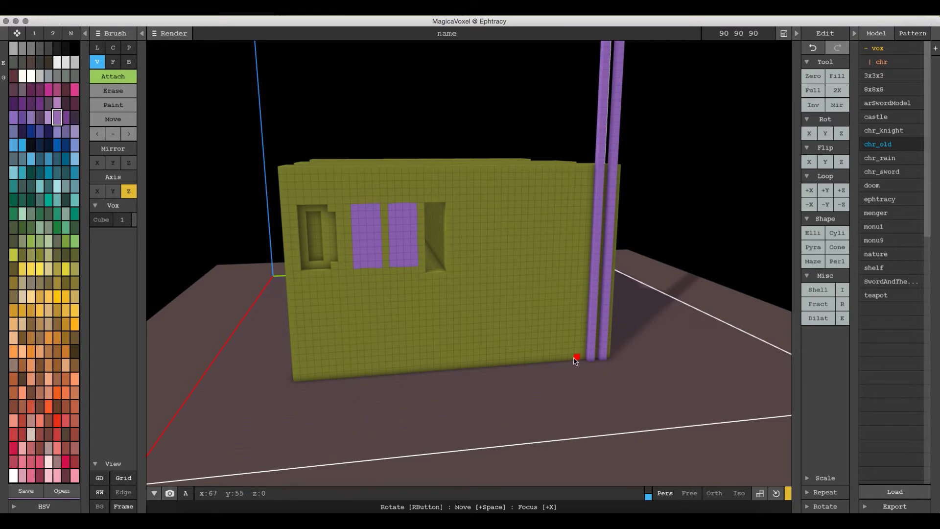
pyautogui.click(571, 357)
pyautogui.click(567, 357)
pyautogui.rightClick(489, 269)
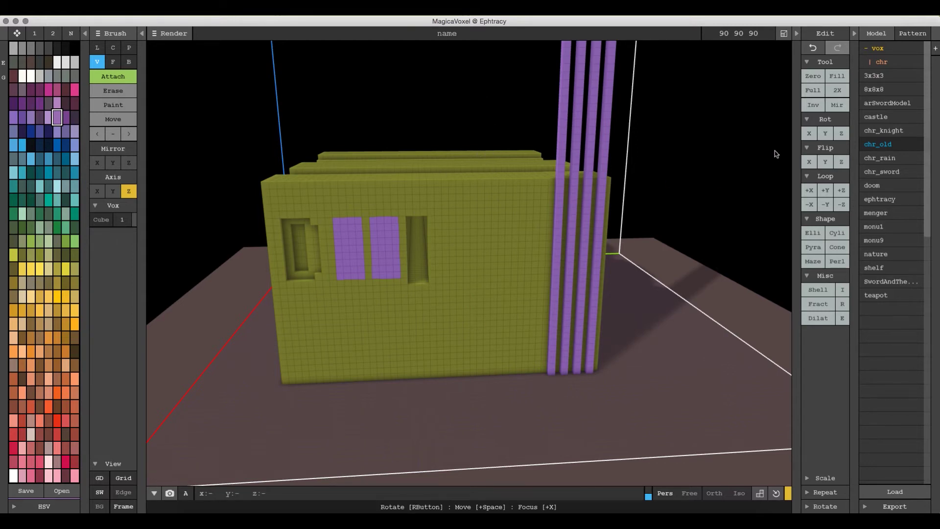
# - Clear the model and draw a flat dark-green slab on the ground with the Box brush and no whole-axis option
pyautogui.click(813, 76)
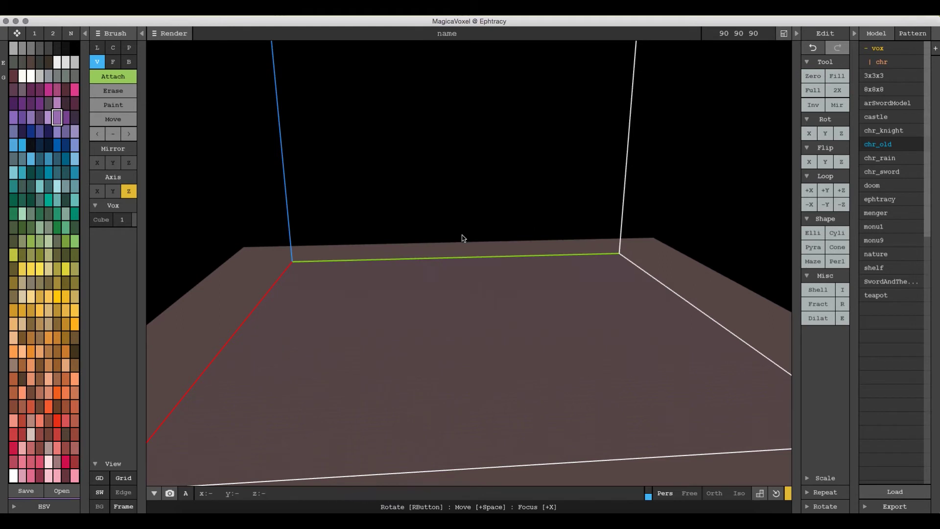
pyautogui.click(129, 61)
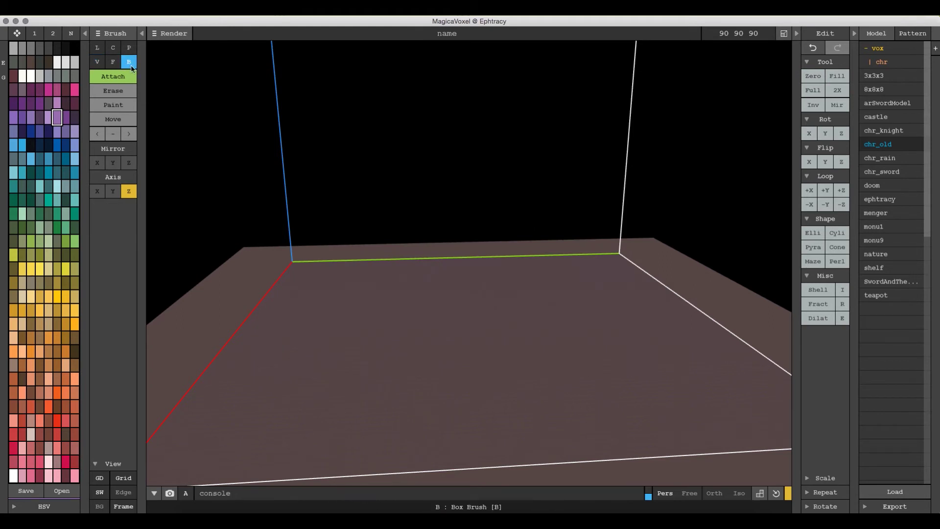
pyautogui.click(40, 379)
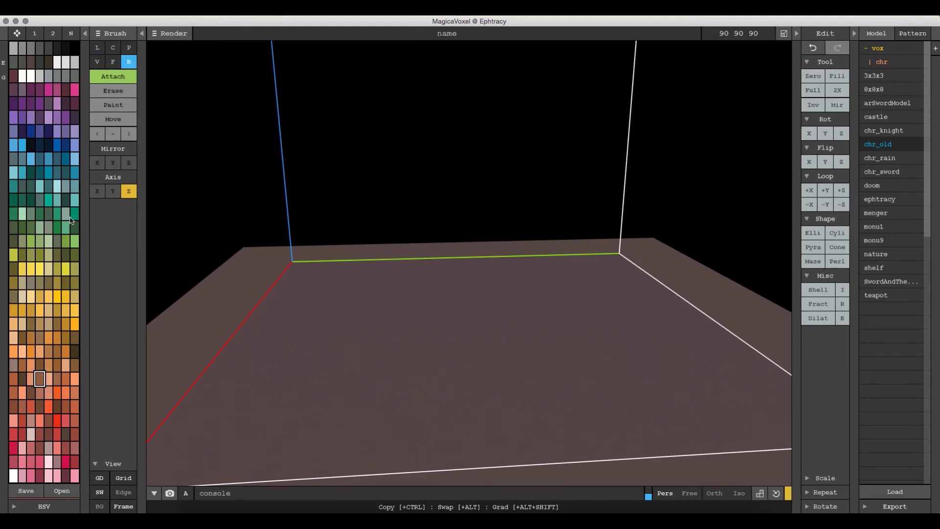
pyautogui.click(30, 229)
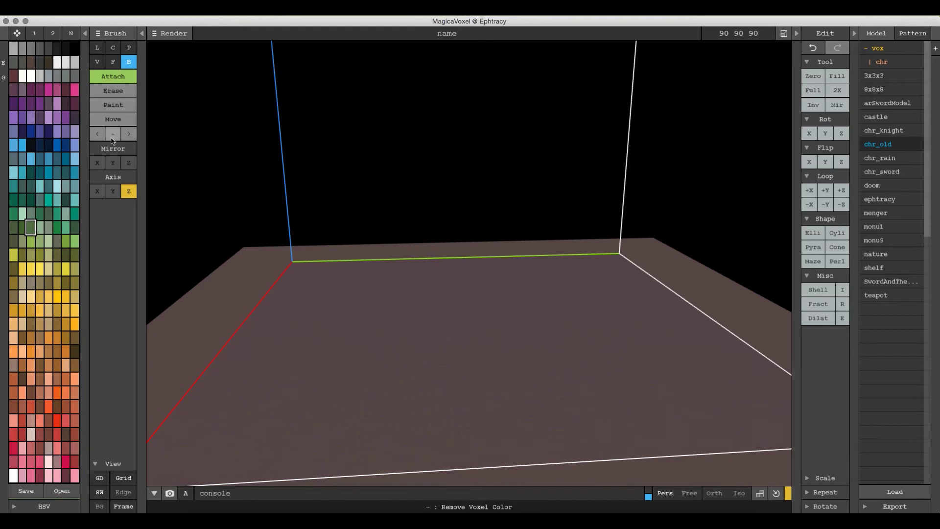
pyautogui.click(128, 191)
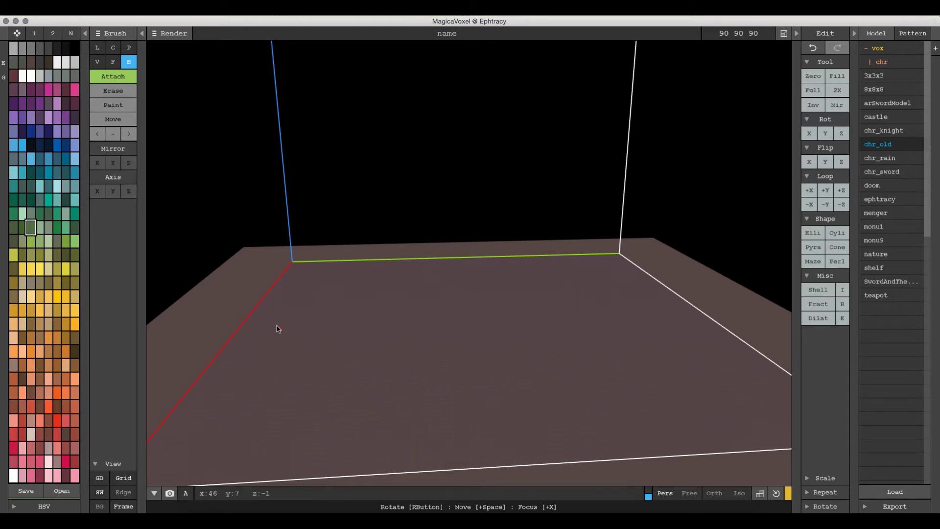
pyautogui.moveTo(277, 328)
pyautogui.mouseDown()
pyautogui.moveTo(359, 357)
pyautogui.moveTo(511, 376)
pyautogui.mouseUp()
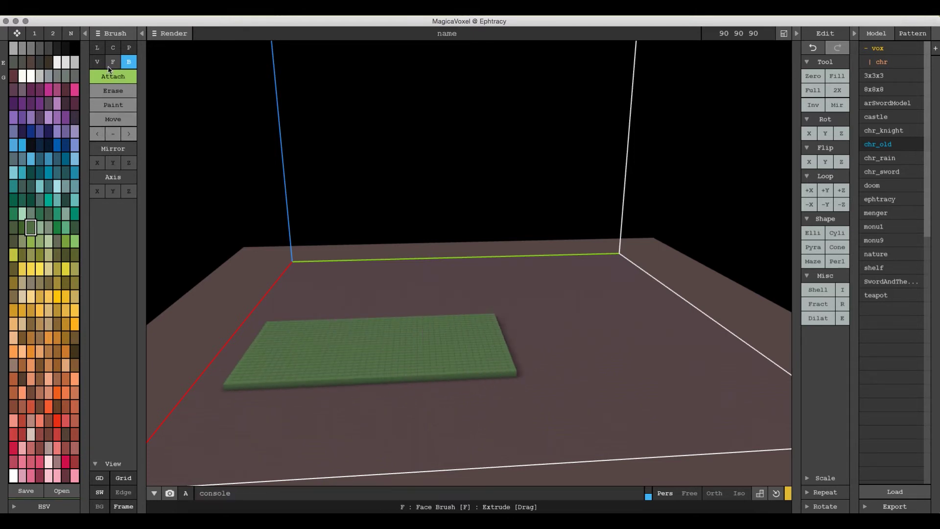
# - Extrude the green slab upward by 21 layers with the Face brush to form a solid block
pyautogui.click(112, 62)
pyautogui.moveTo(326, 363); pyautogui.dragTo(319, 235)
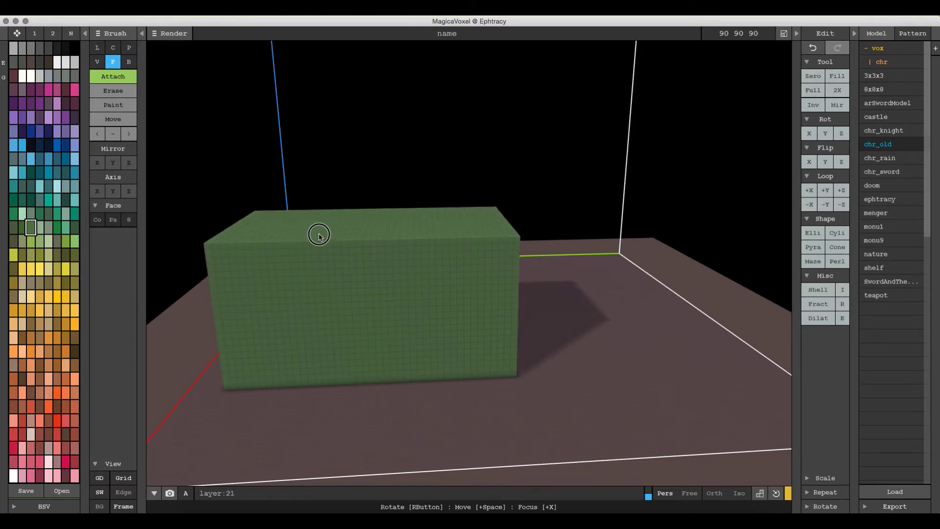
# - Attach a straight white row along the block's upper front edge using the Line brush with only Y mirroring, undoing the first uneven line
pyautogui.click(97, 48)
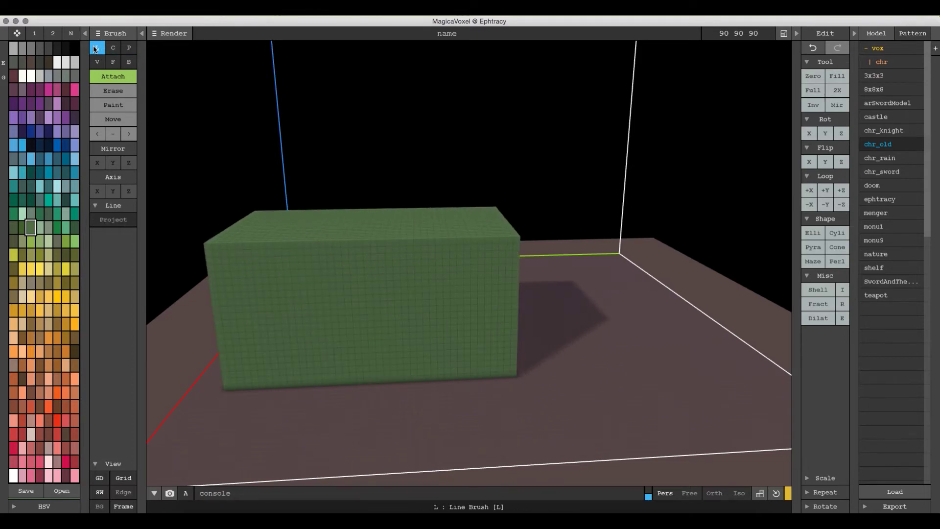
pyautogui.click(57, 62)
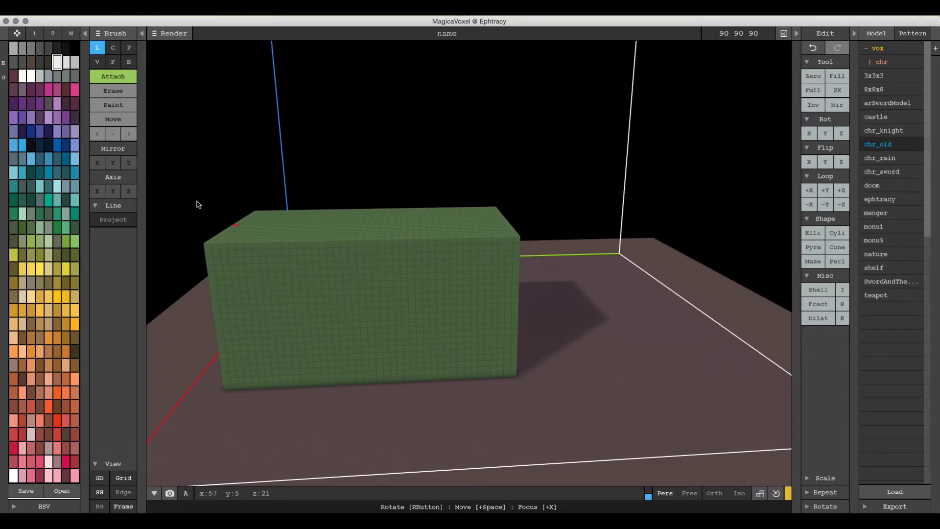
pyautogui.click(97, 163)
pyautogui.moveTo(317, 265); pyautogui.dragTo(481, 293, button='right')
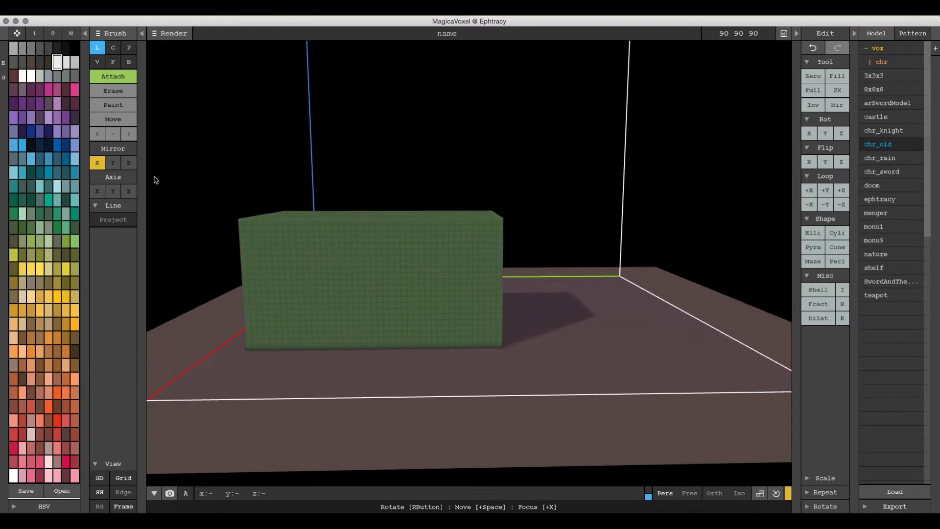
pyautogui.click(113, 162)
pyautogui.click(97, 163)
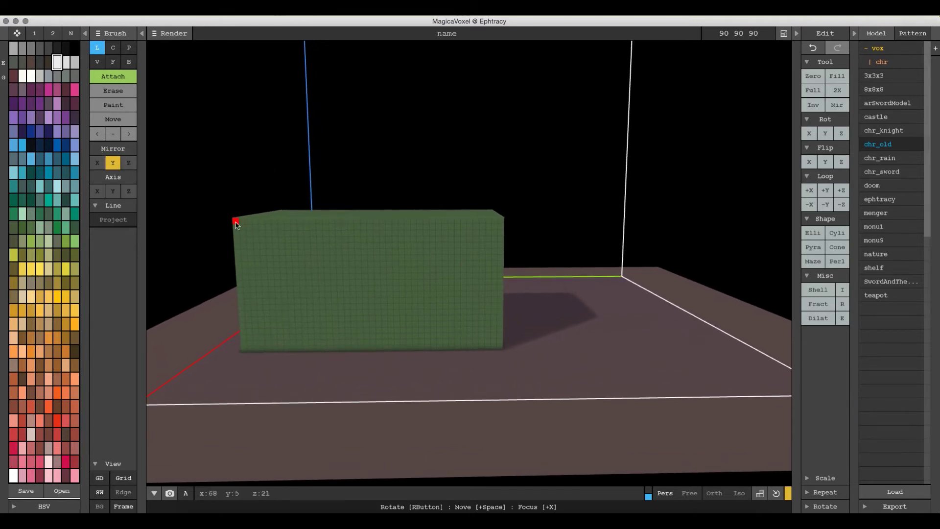
pyautogui.moveTo(234, 221); pyautogui.dragTo(314, 226)
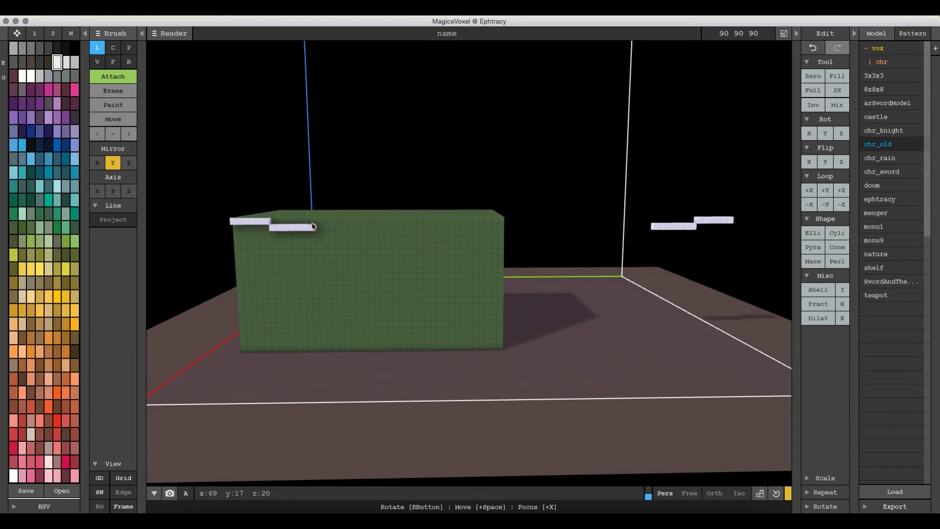
pyautogui.hotkey('ctrl', 'z')
pyautogui.moveTo(241, 225); pyautogui.dragTo(302, 221)
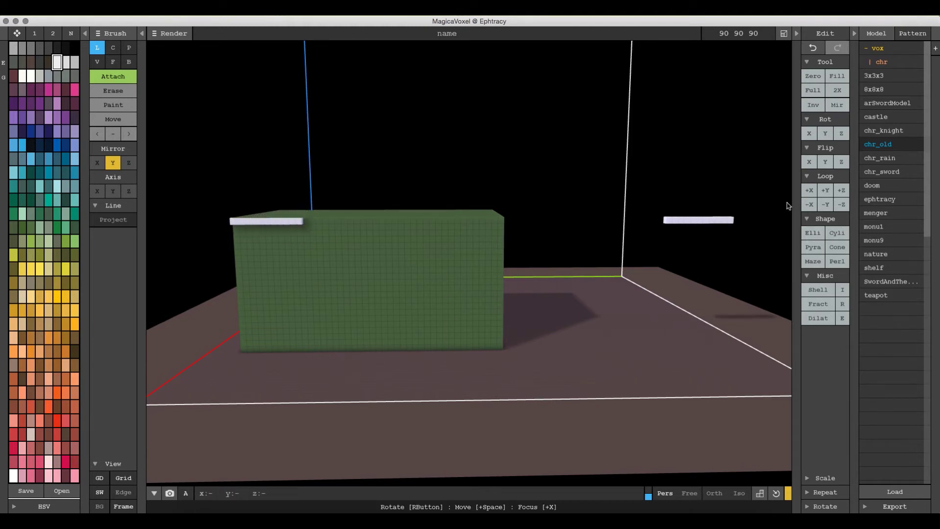
# - Enable X and Z mirroring as well, and draw white lines along the ground's front boundary and the block's base
pyautogui.moveTo(641, 232); pyautogui.dragTo(635, 236, button='right')
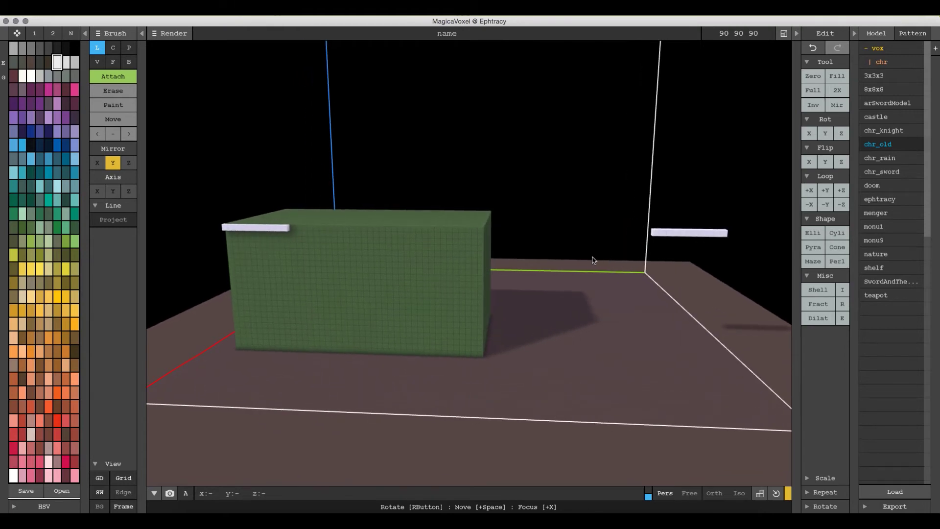
pyautogui.moveTo(593, 260); pyautogui.dragTo(581, 260, button='right')
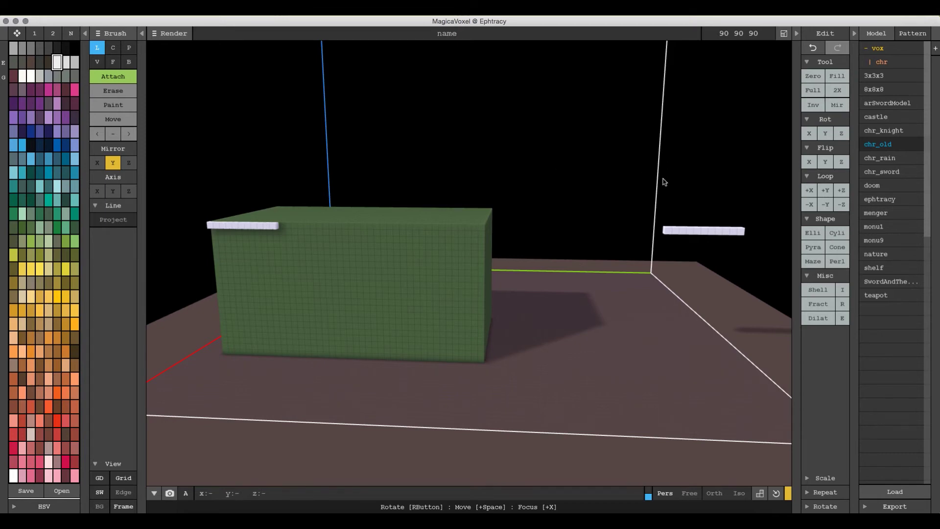
pyautogui.scroll(-6, 541, 191)
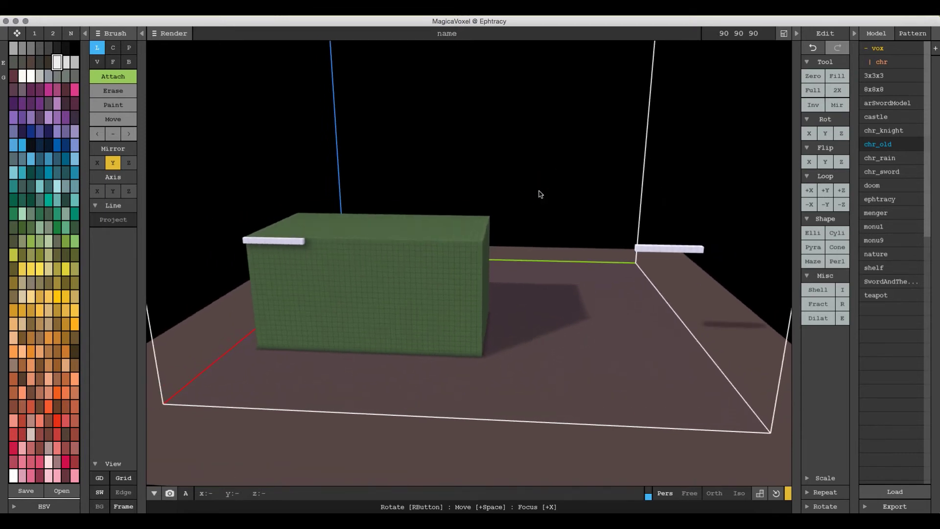
pyautogui.scroll(-2, 532, 201)
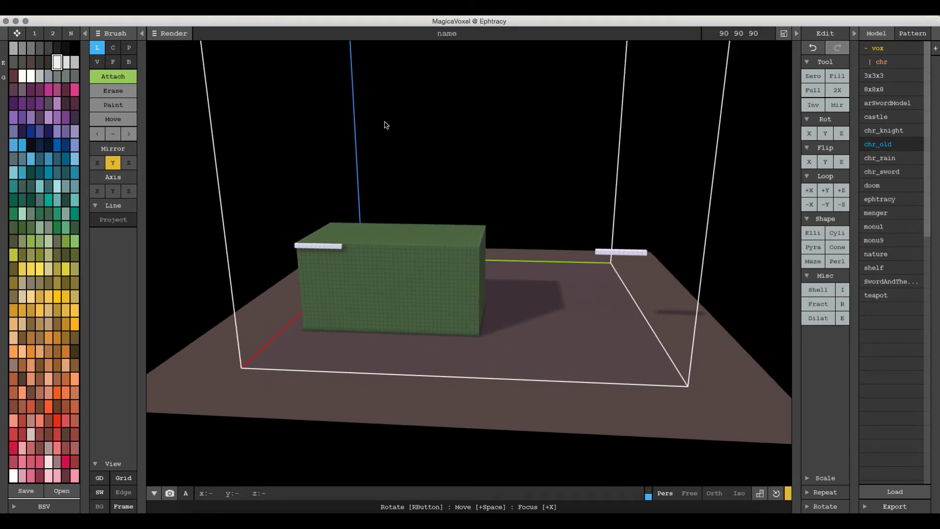
pyautogui.scroll(4, 457, 264)
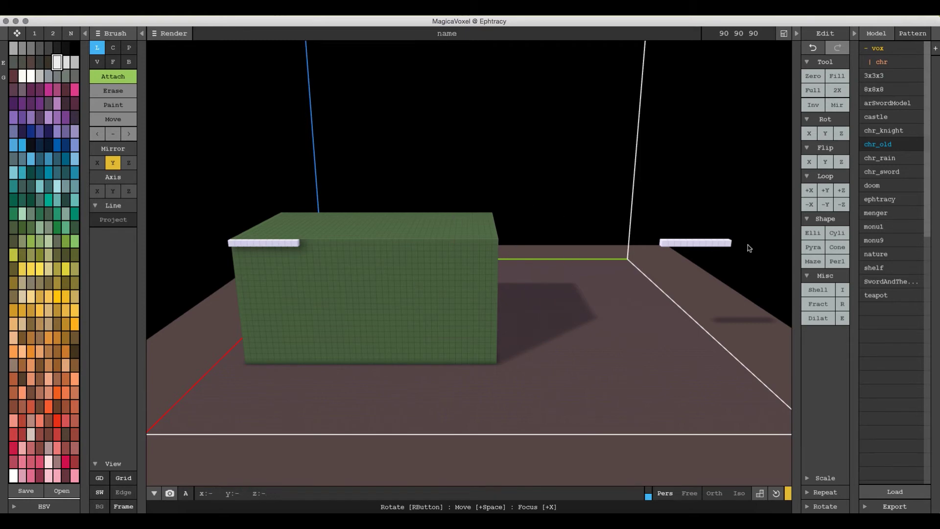
pyautogui.click(129, 163)
pyautogui.click(97, 162)
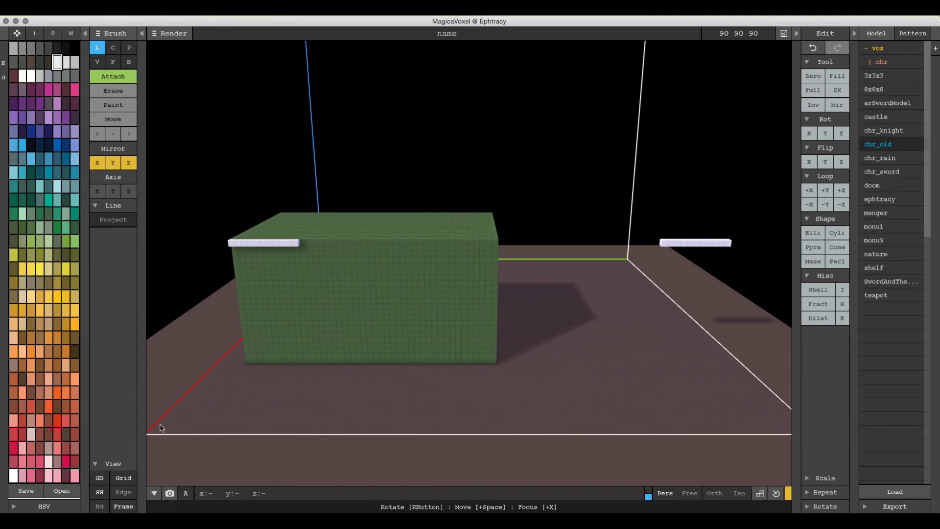
pyautogui.moveTo(156, 435)
pyautogui.mouseDown()
pyautogui.moveTo(240, 434)
pyautogui.moveTo(256, 415)
pyautogui.moveTo(327, 435)
pyautogui.moveTo(482, 431)
pyautogui.mouseUp()
pyautogui.moveTo(482, 431); pyautogui.dragTo(387, 313, button='right')
pyautogui.scroll(5, 353, 338)
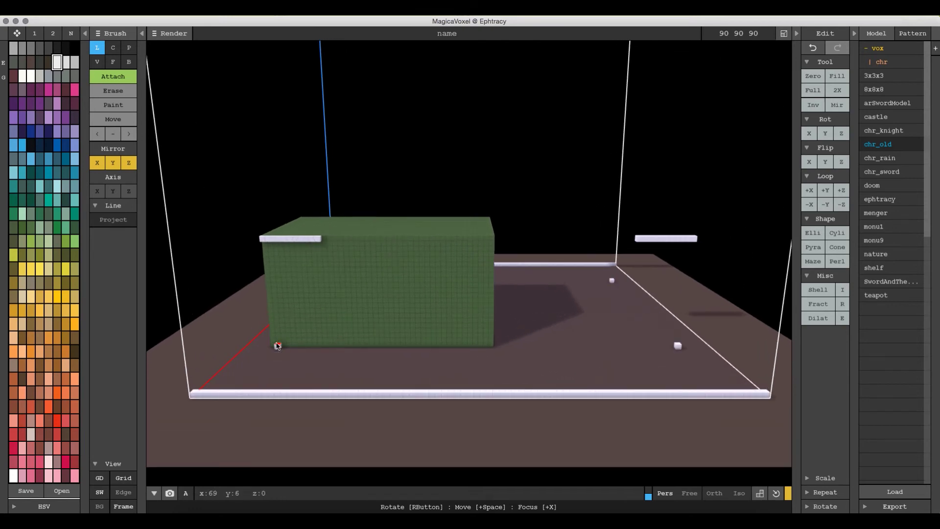
pyautogui.moveTo(277, 345)
pyautogui.mouseDown()
pyautogui.moveTo(457, 342)
pyautogui.moveTo(412, 353)
pyautogui.mouseUp()
# - Undo all the white mirrored lines so that only the green block is left
pyautogui.hotkey('ctrl', 'z')
pyautogui.hotkey('ctrl', 'z')
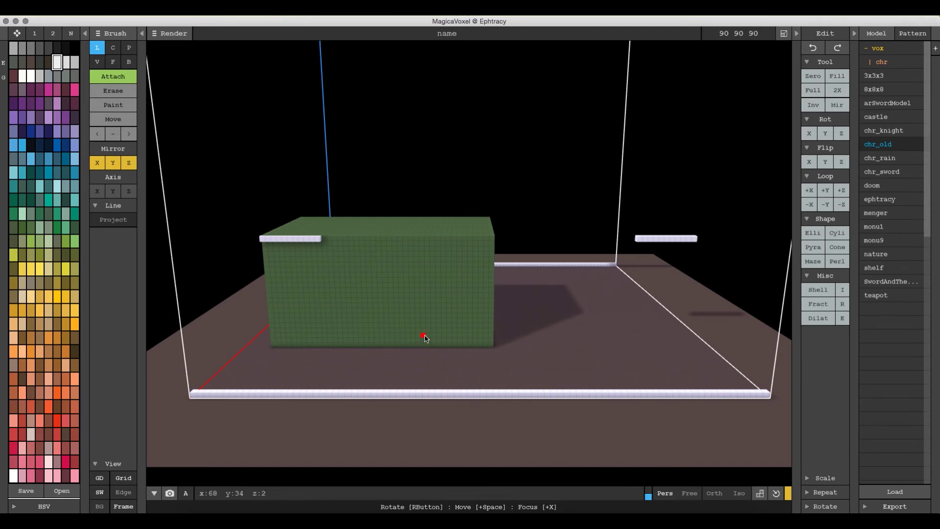
pyautogui.hotkey('ctrl', 'z')
pyautogui.hotkey('ctrl', 'z')
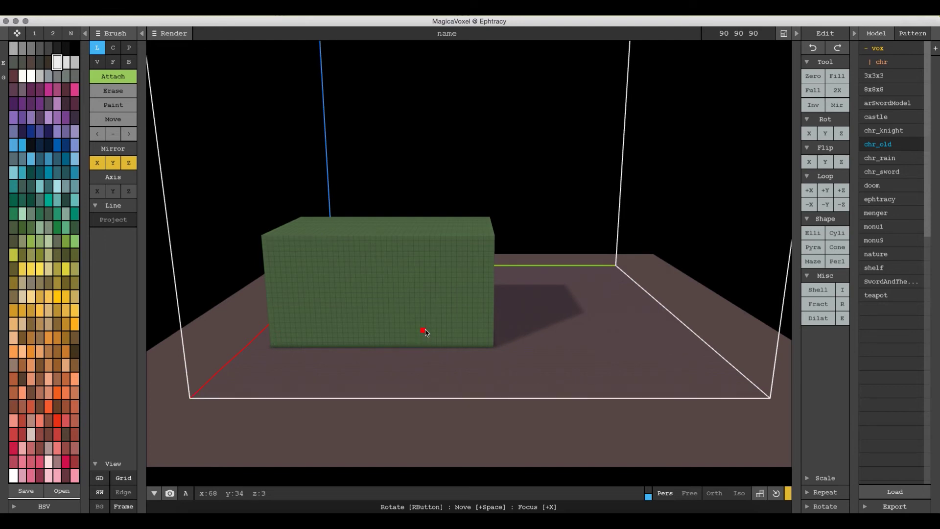
# - Shrink the model volume to fit the green block, then resize it to 90 90 90 to centre the block
pyautogui.scroll(2, 423, 313)
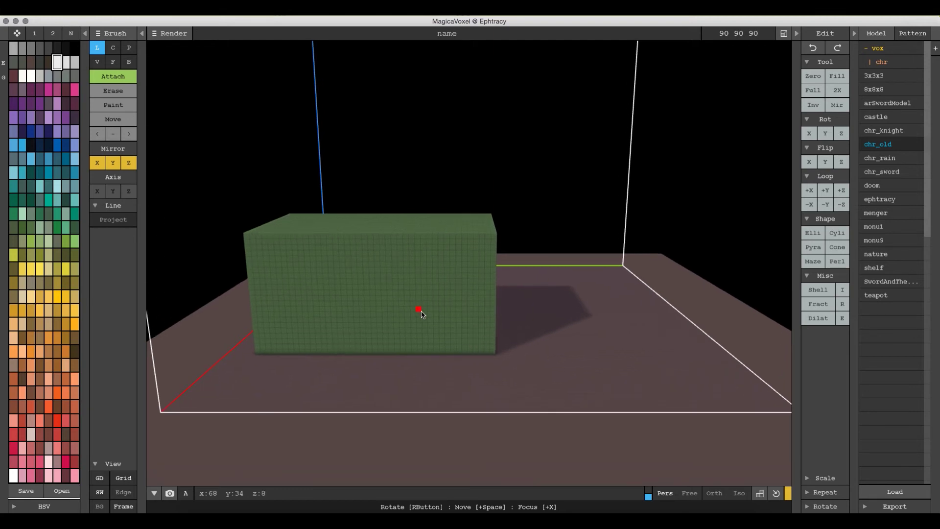
pyautogui.click(784, 34)
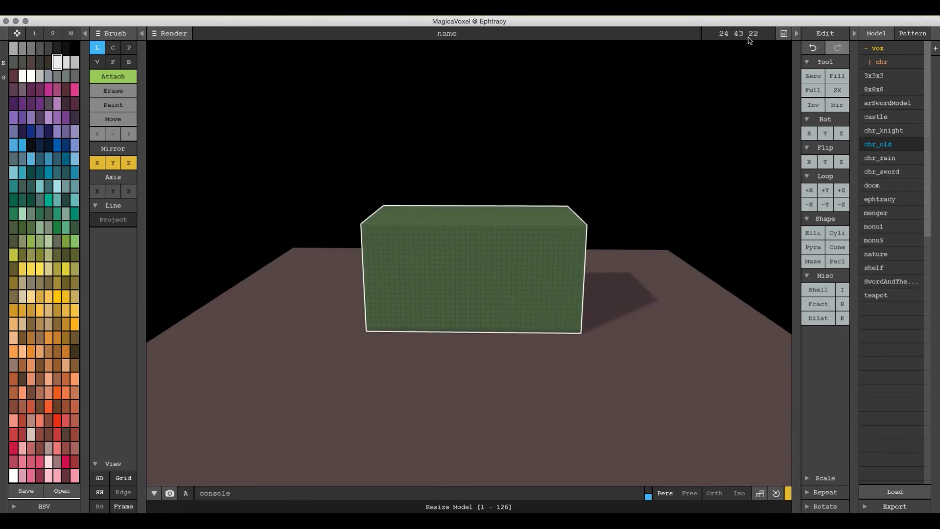
pyautogui.moveTo(759, 34); pyautogui.dragTo(705, 37)
pyautogui.write('90 90 90')
pyautogui.press('Return')
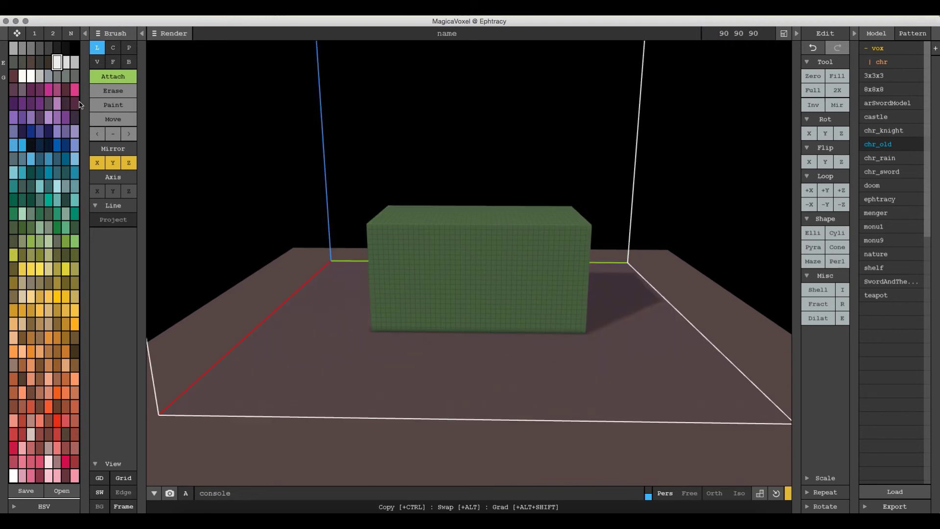
# - Turn off Z mirroring, try white lines along the block's top front edge and one vertical edge mirrored in X and Y, and undo them
pyautogui.click(124, 163)
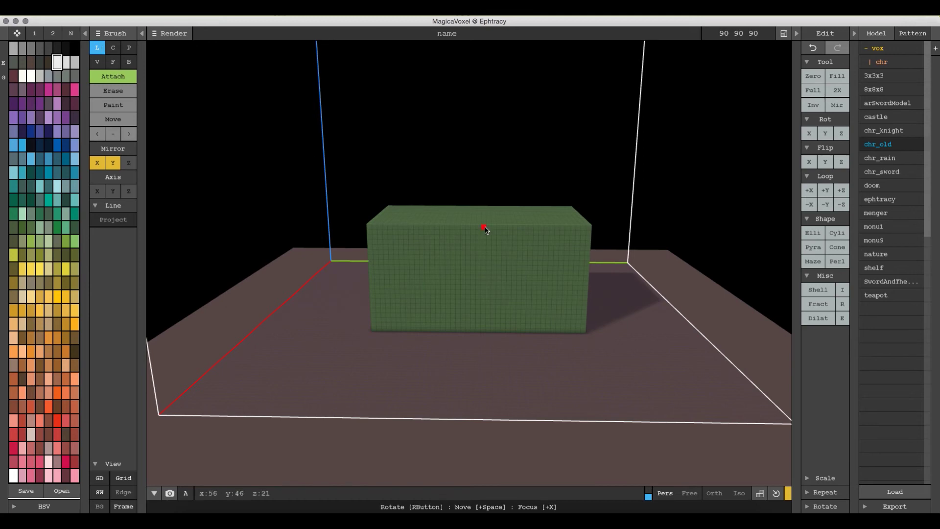
pyautogui.scroll(3, 483, 224)
pyautogui.moveTo(320, 215); pyautogui.dragTo(477, 208)
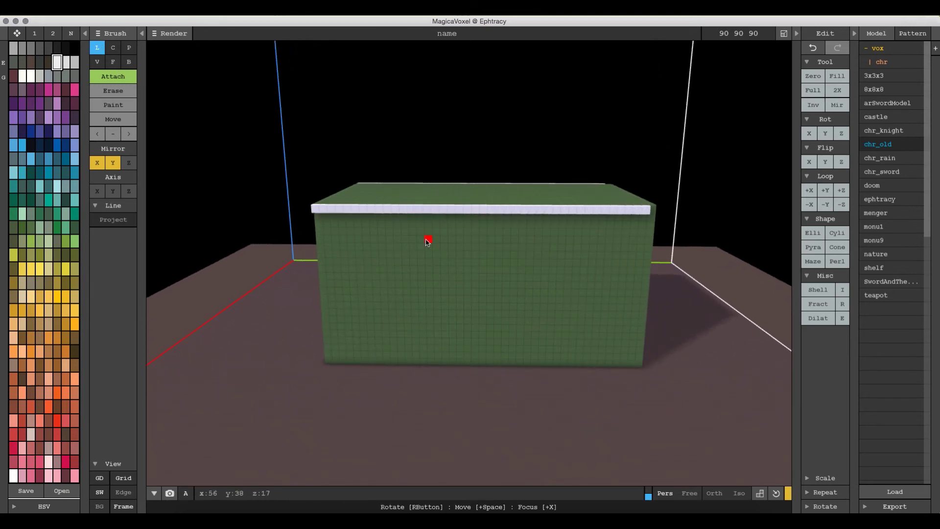
pyautogui.moveTo(458, 246); pyautogui.dragTo(455, 235, button='right')
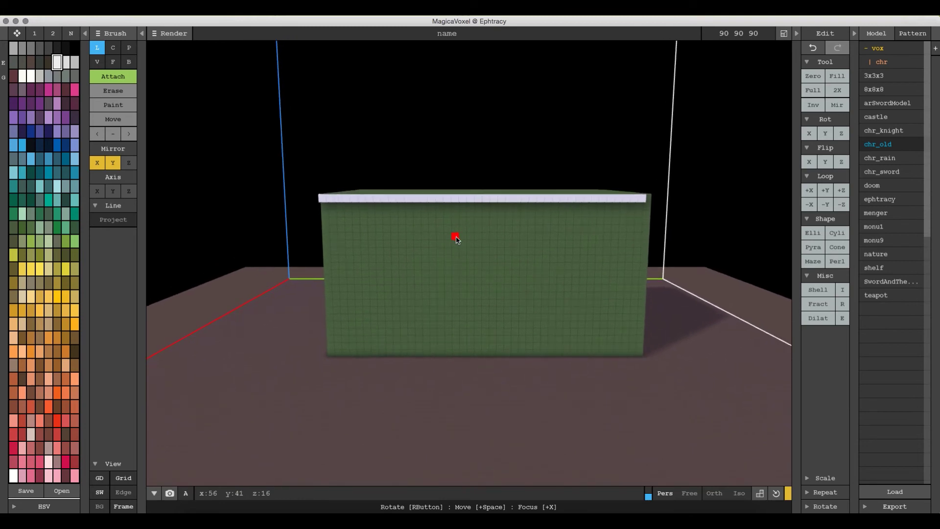
pyautogui.moveTo(321, 203)
pyautogui.mouseDown()
pyautogui.moveTo(318, 332)
pyautogui.moveTo(328, 354)
pyautogui.mouseUp()
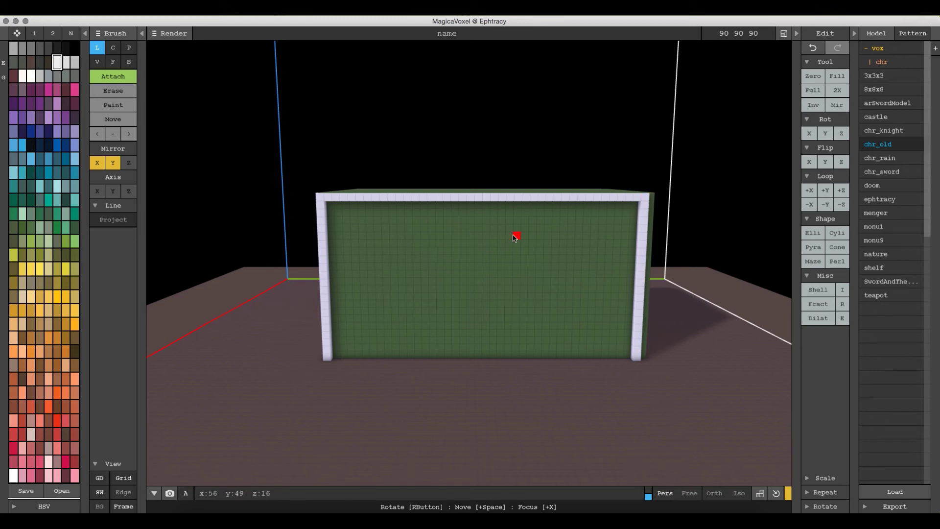
pyautogui.hotkey('ctrl', 'z')
pyautogui.hotkey('ctrl', 'z')
# - Fit the volume tightly around the block again and restore its size to 90 90 90
pyautogui.click(784, 34)
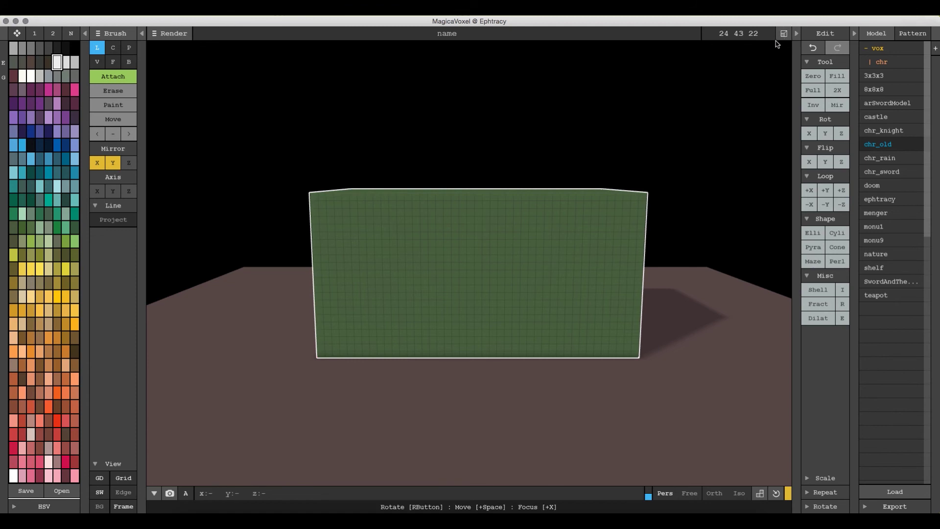
pyautogui.click(729, 33)
pyautogui.write('90 90 90')
pyautogui.press('Return')
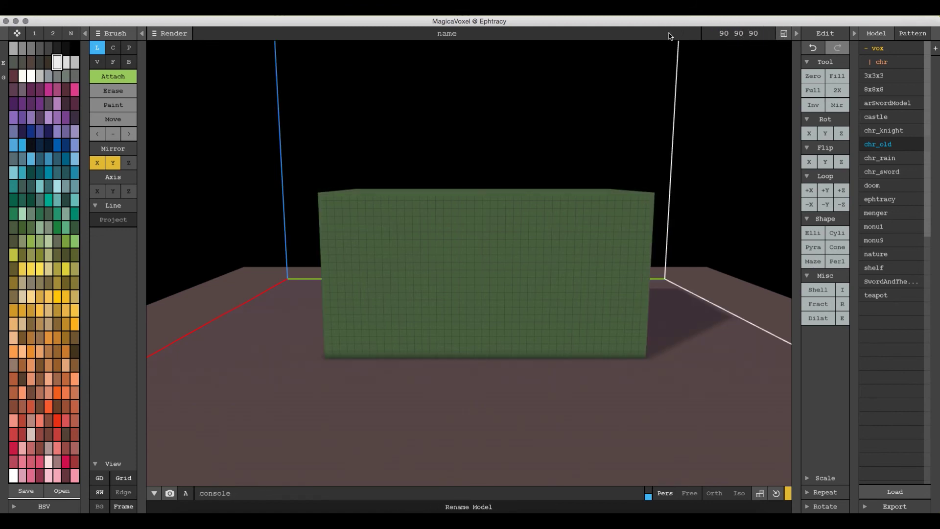
# - Switch to the Face brush with all mirroring off, try attaching a white layer to the block's end face, and undo it
pyautogui.moveTo(583, 346); pyautogui.dragTo(504, 348, button='right')
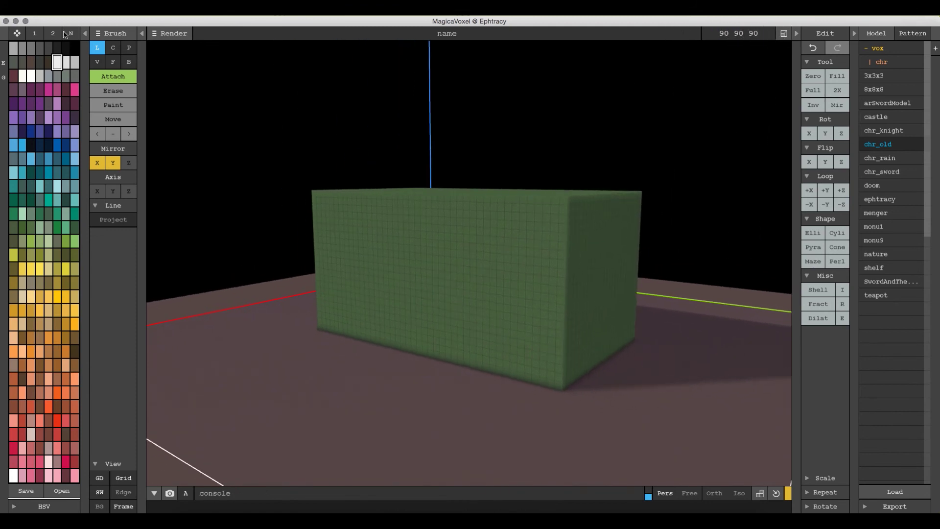
pyautogui.click(113, 64)
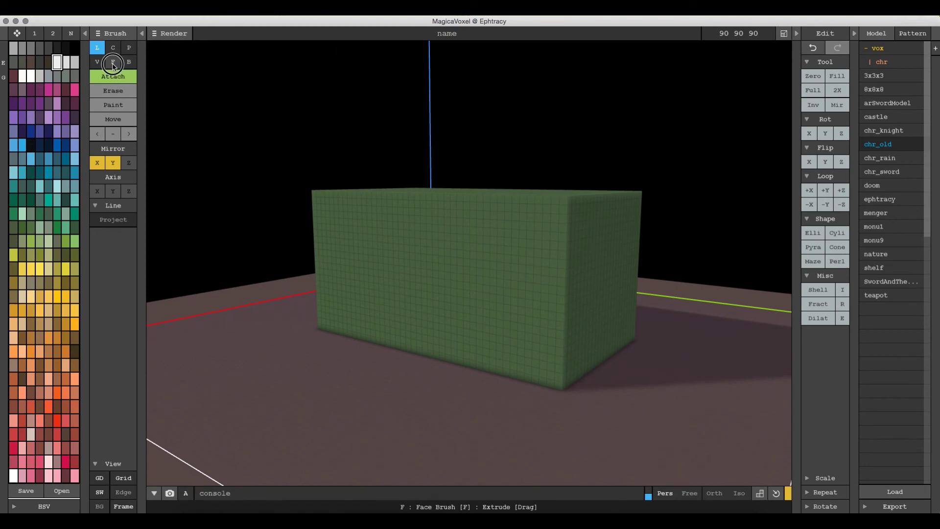
pyautogui.click(97, 162)
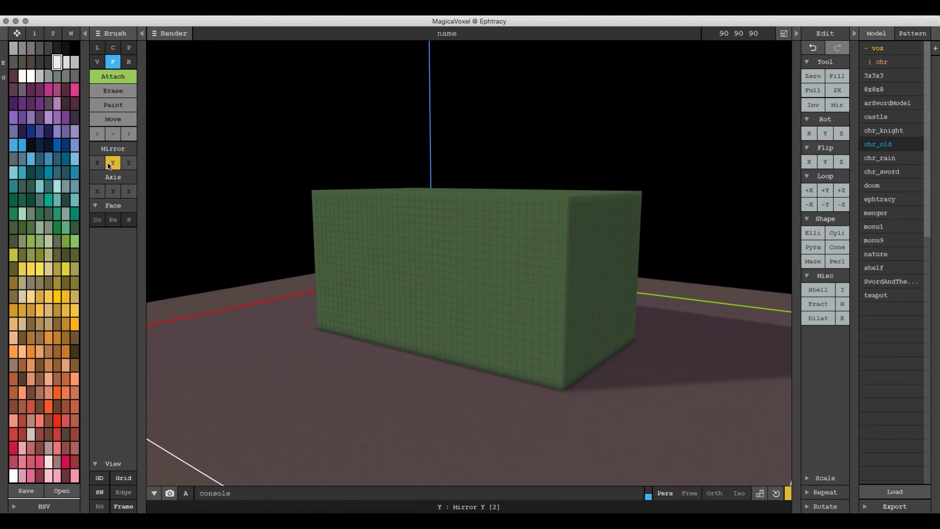
pyautogui.click(602, 247)
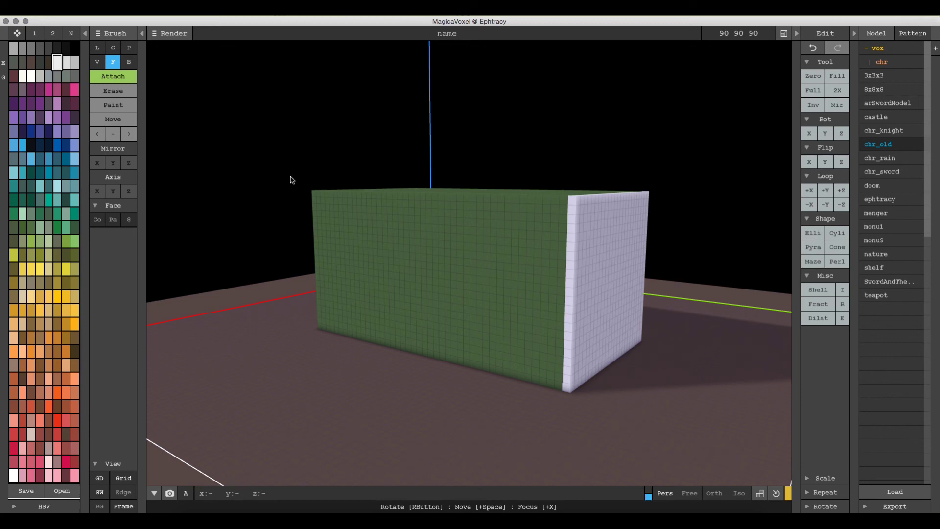
pyautogui.hotkey('ctrl', 'z')
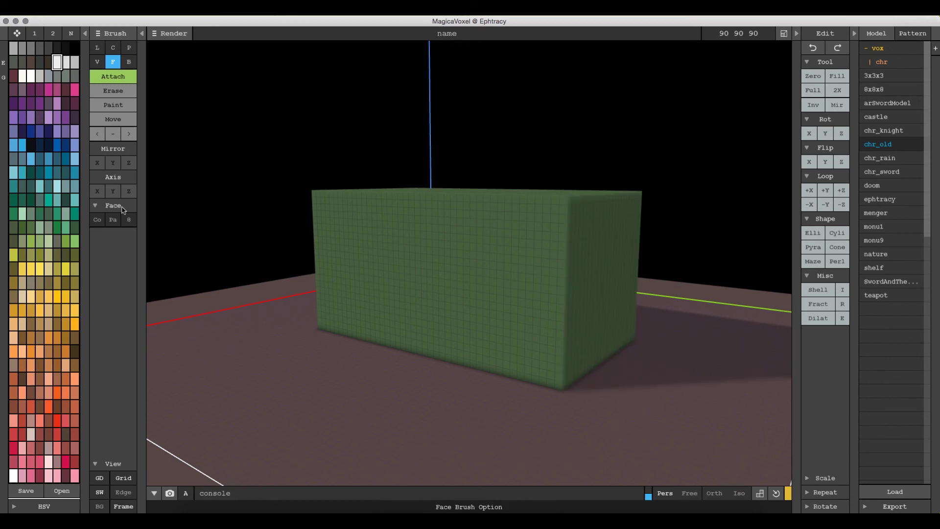
# - Set the Face brush to use the surface color and attach one green layer to the block's end face
pyautogui.click(112, 221)
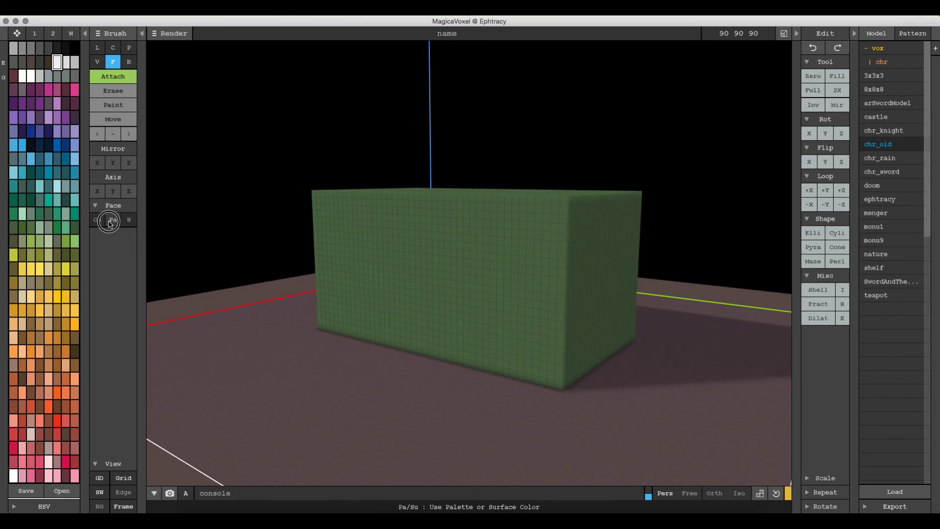
pyautogui.click(625, 230)
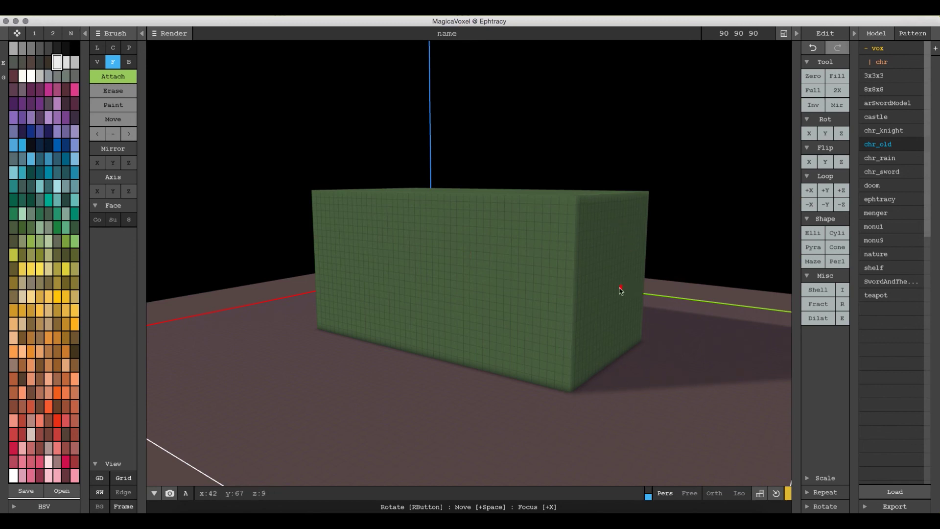
# - Recentre the lengthened block by shrinking the volume to its bounds and resizing it to 90 90 90
pyautogui.moveTo(546, 254); pyautogui.dragTo(576, 258, button='right')
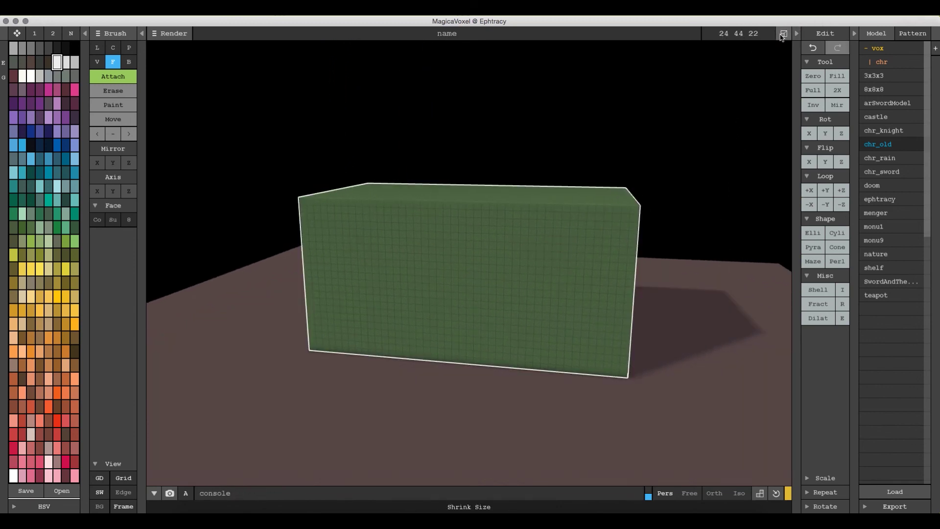
pyautogui.click(720, 33)
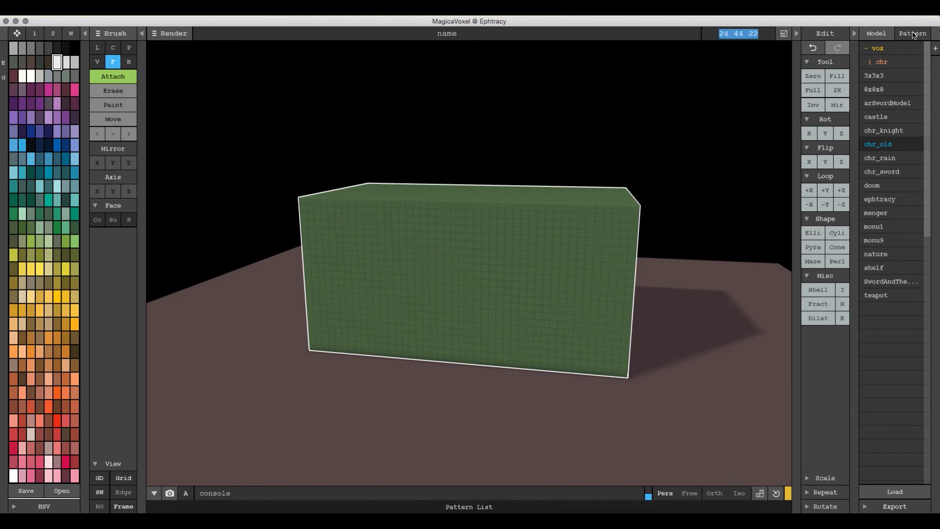
pyautogui.write('90 90 90')
pyautogui.press('Return')
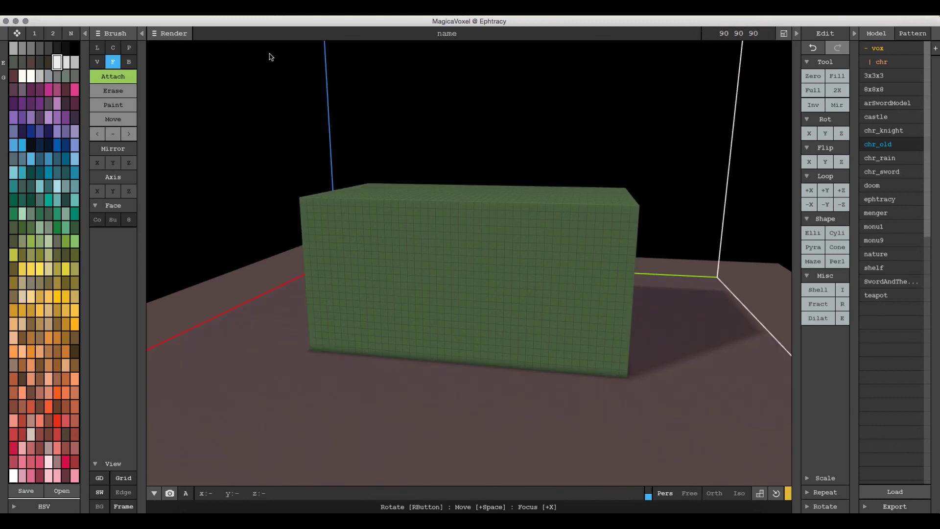
# - Switch to the Line brush, try attaching a white line along the long face's upper edge without mirroring, and undo it
pyautogui.click(97, 48)
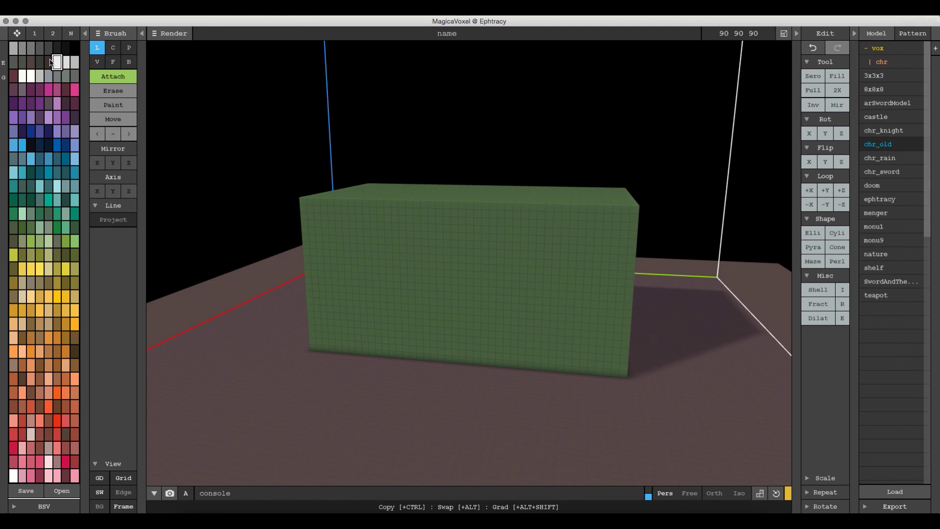
pyautogui.moveTo(418, 257); pyautogui.dragTo(429, 251, button='right')
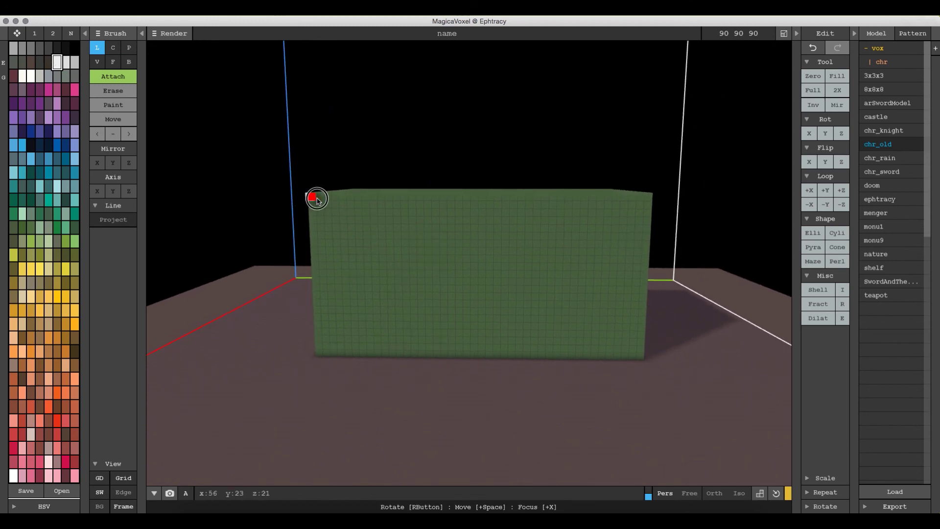
pyautogui.moveTo(317, 199); pyautogui.dragTo(360, 196)
pyautogui.press('super+z')
# - Enable X and Y mirroring and attach white lines along the long face's upper, vertical and lower edges
pyautogui.click(97, 163)
pyautogui.click(113, 163)
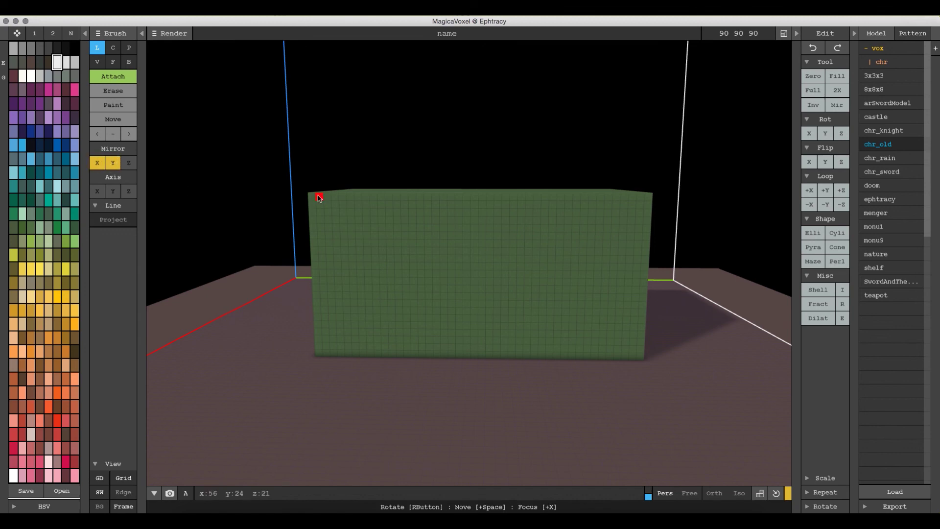
pyautogui.moveTo(311, 196)
pyautogui.mouseDown()
pyautogui.moveTo(465, 198)
pyautogui.moveTo(459, 203)
pyautogui.mouseUp()
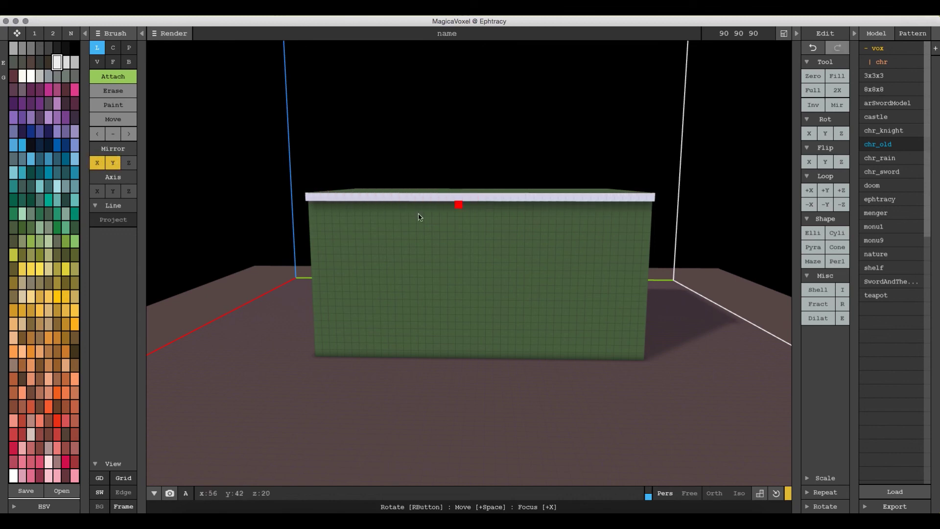
pyautogui.moveTo(311, 200)
pyautogui.mouseDown()
pyautogui.moveTo(315, 355)
pyautogui.moveTo(481, 353)
pyautogui.moveTo(422, 339)
pyautogui.mouseUp()
pyautogui.moveTo(422, 340); pyautogui.dragTo(495, 265, button='right')
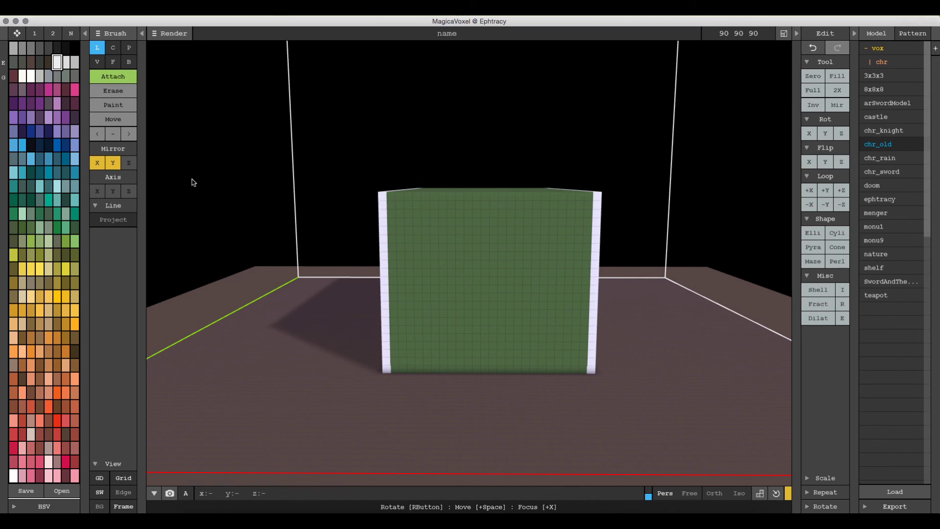
# - Add Z mirroring and attach white lines along the upper and lower edges of the block's end face
pyautogui.click(128, 163)
pyautogui.moveTo(384, 198); pyautogui.dragTo(483, 198)
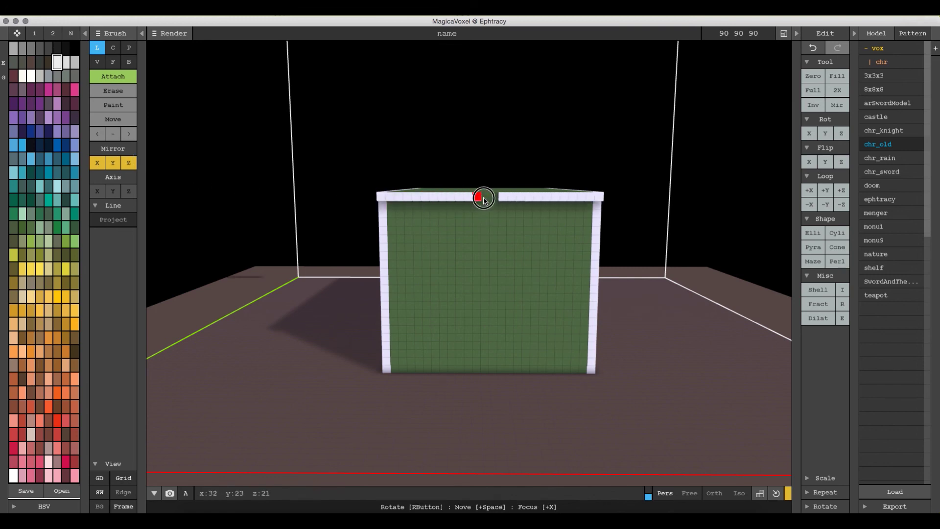
pyautogui.moveTo(386, 370); pyautogui.dragTo(492, 374)
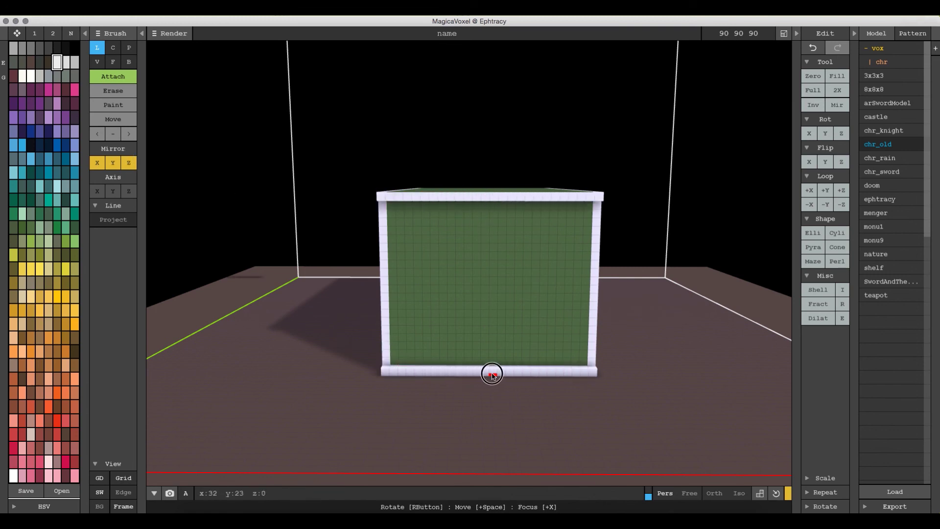
# - Check the outlined block and its Z-mirrored copies from farther away, and undo the last mirrored line
pyautogui.moveTo(485, 264); pyautogui.dragTo(542, 286, button='right')
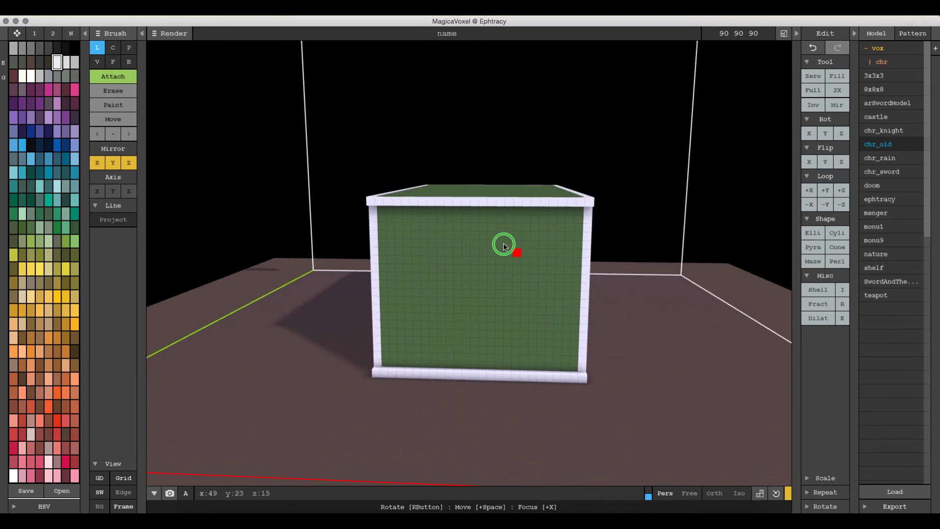
pyautogui.moveTo(504, 243); pyautogui.dragTo(437, 260, button='right')
pyautogui.scroll(-3, 431, 197)
pyautogui.hotkey('ctrl', 'z')
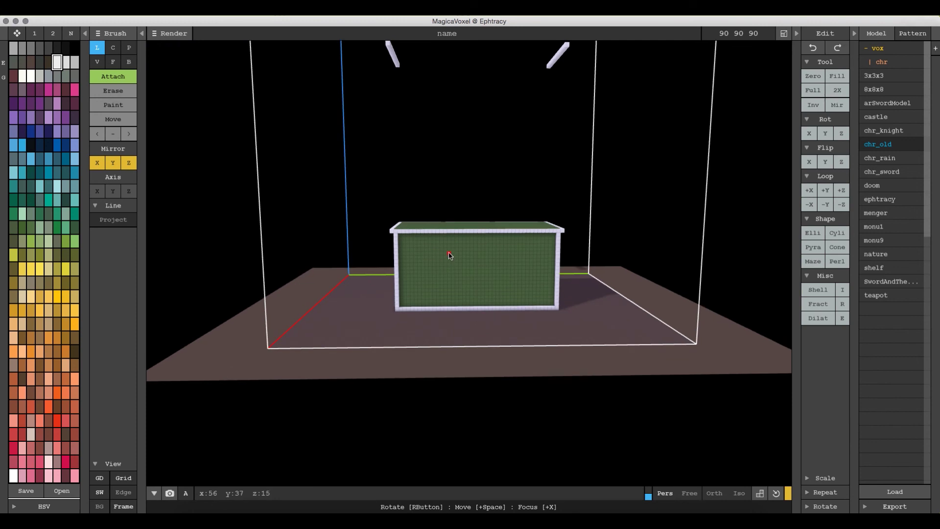